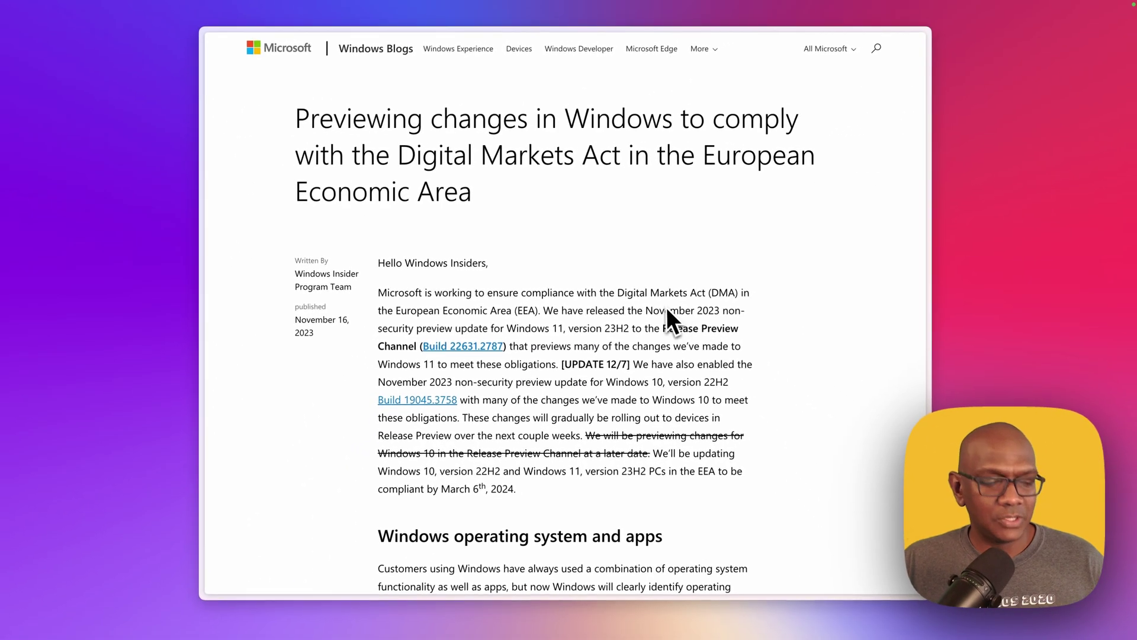
Show the sidebar of open tabs beside the Windows Blogs DMA preview post.
key(super+s)
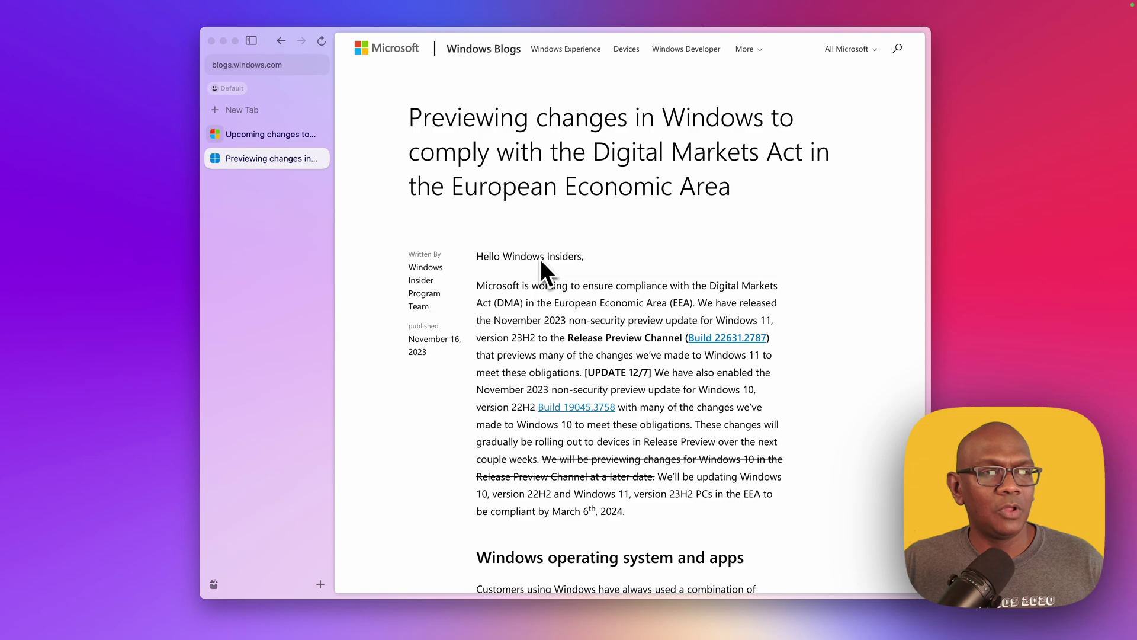
Switch to the 'Upcoming changes to Windows single sign-on' article, hide the sidebar, and scroll to 'What can users expect?'.
click(279, 135)
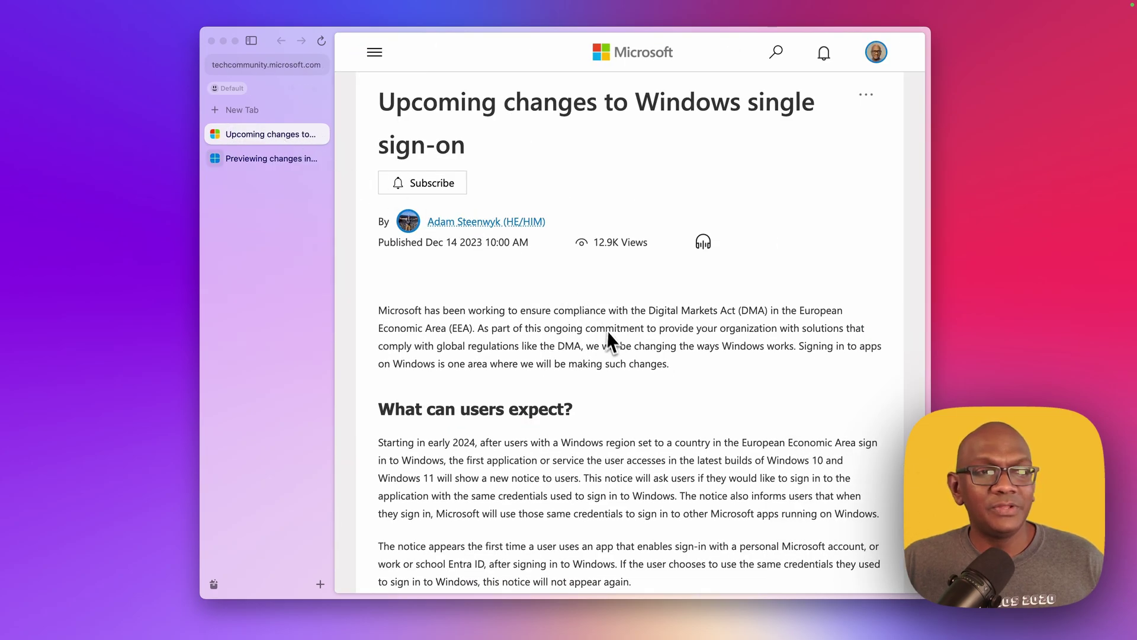
key(super+s)
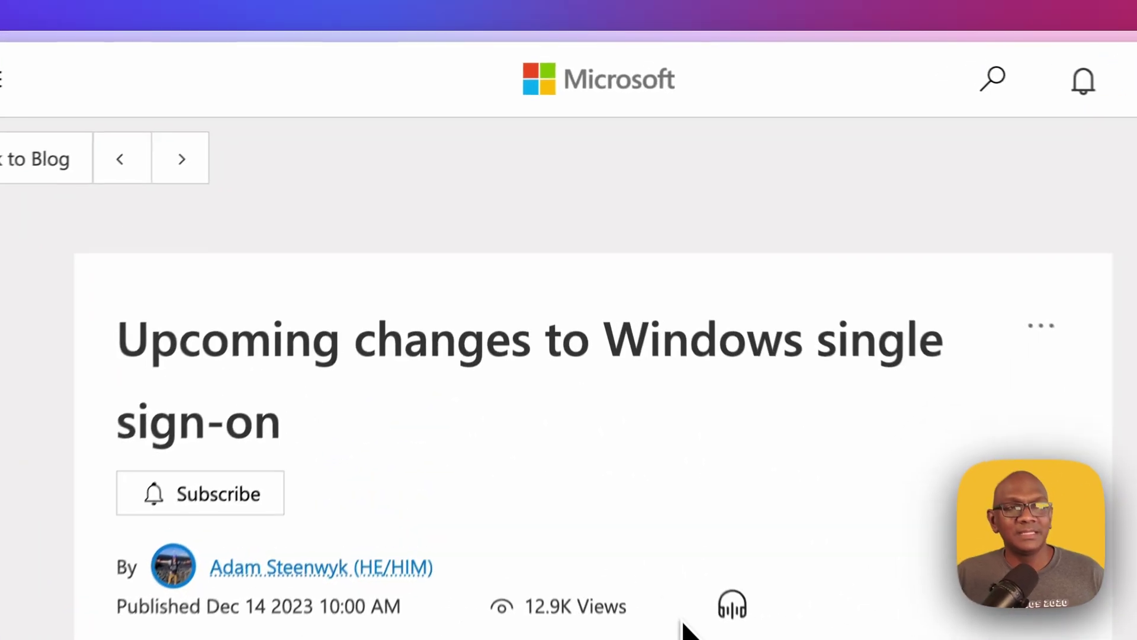
scroll(626, 393, down, 3)
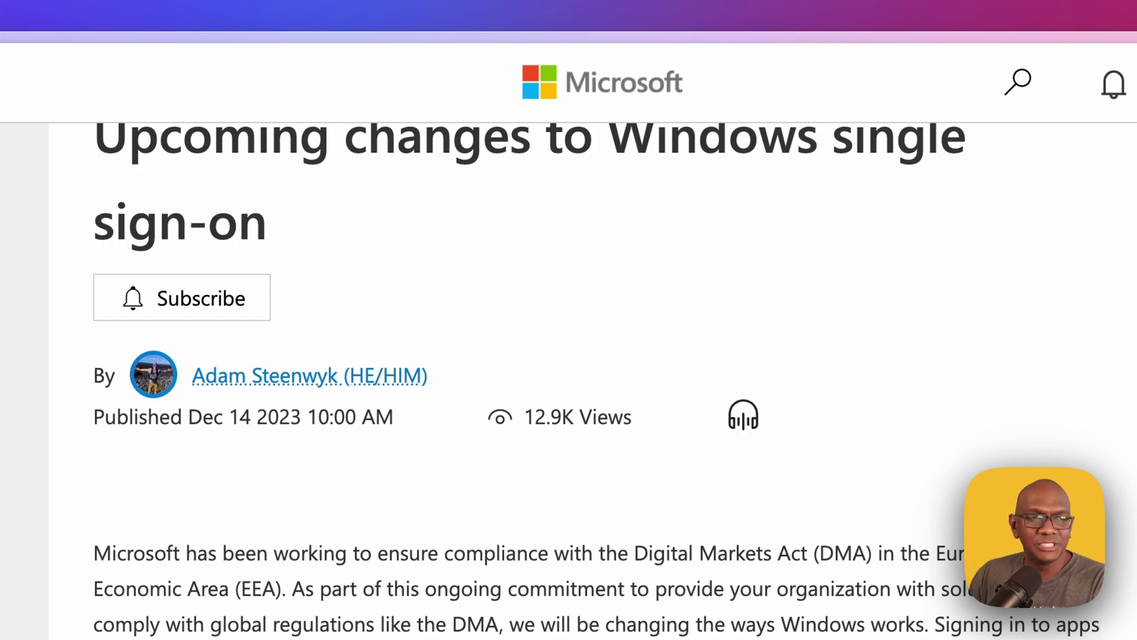
scroll(593, 415, down, 5)
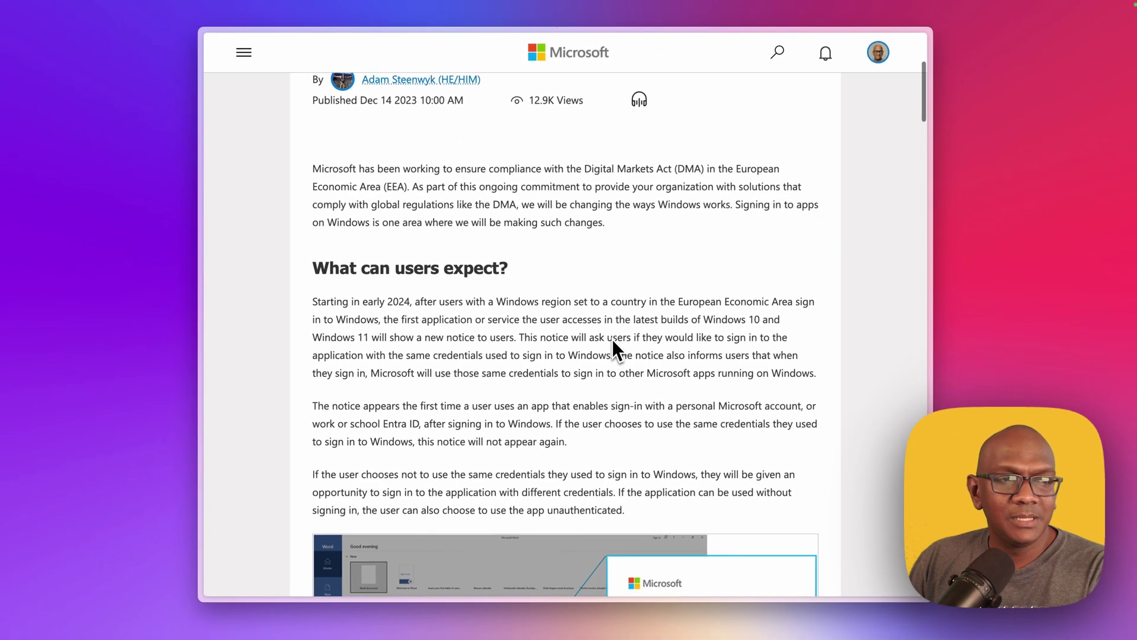
scroll(613, 339, down, 2)
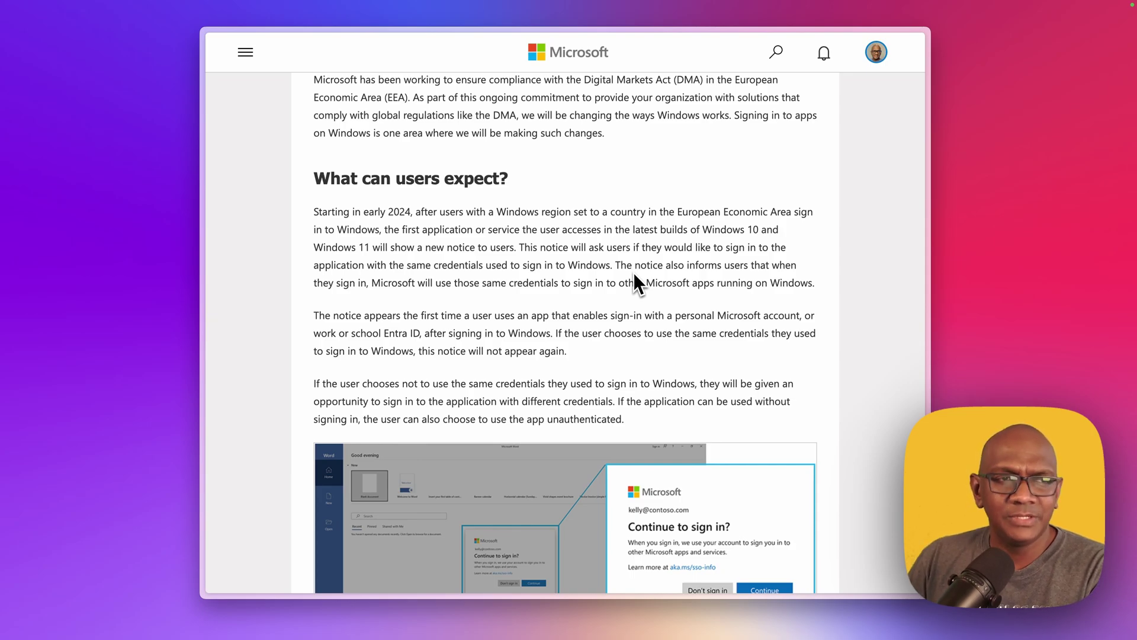
scroll(634, 274, down, 2)
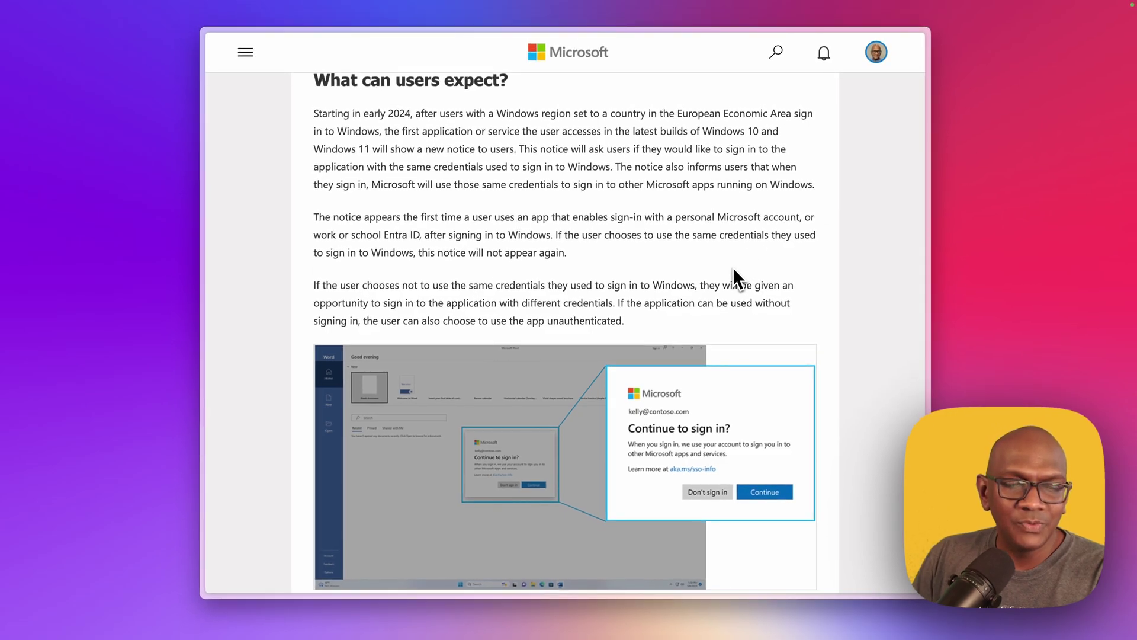
scroll(734, 268, down, 1)
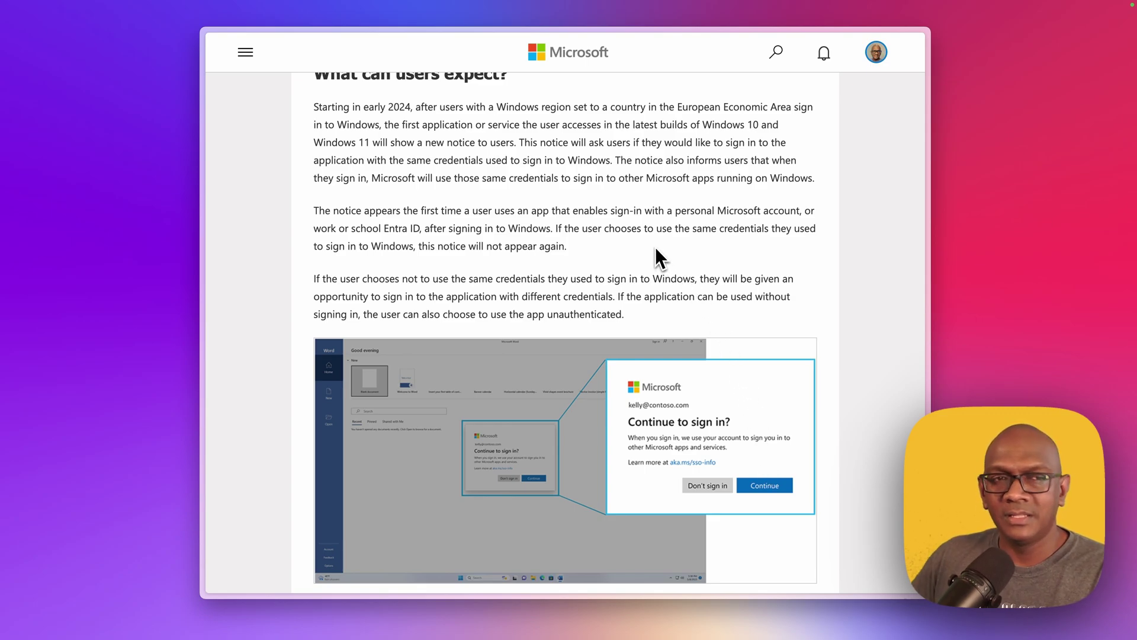
scroll(655, 247, down, 1)
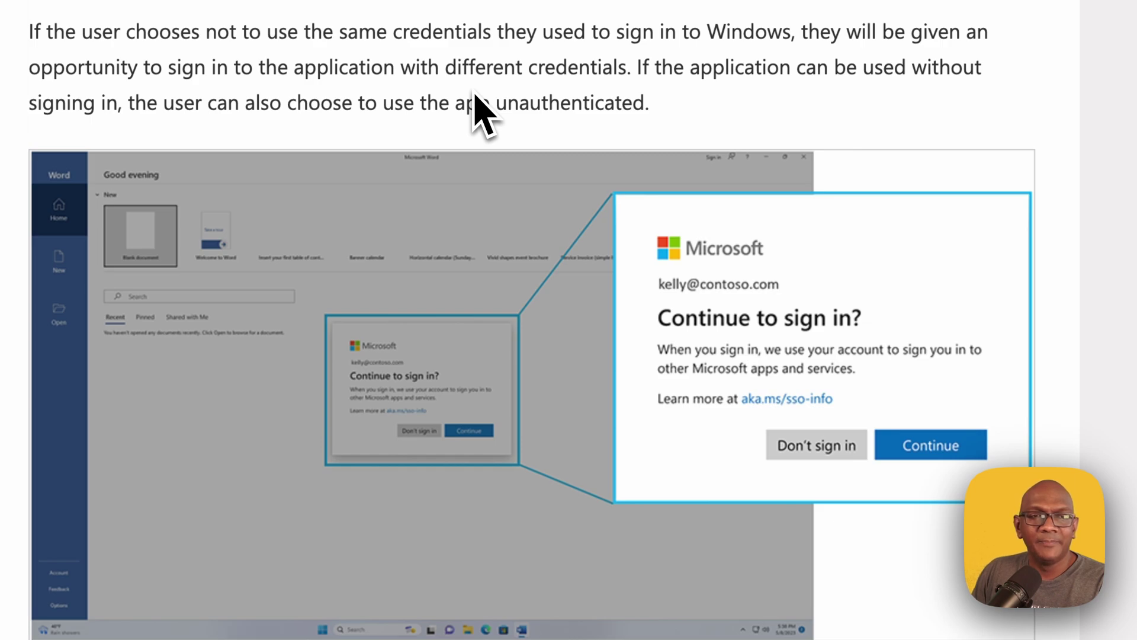
scroll(477, 113, down, 1)
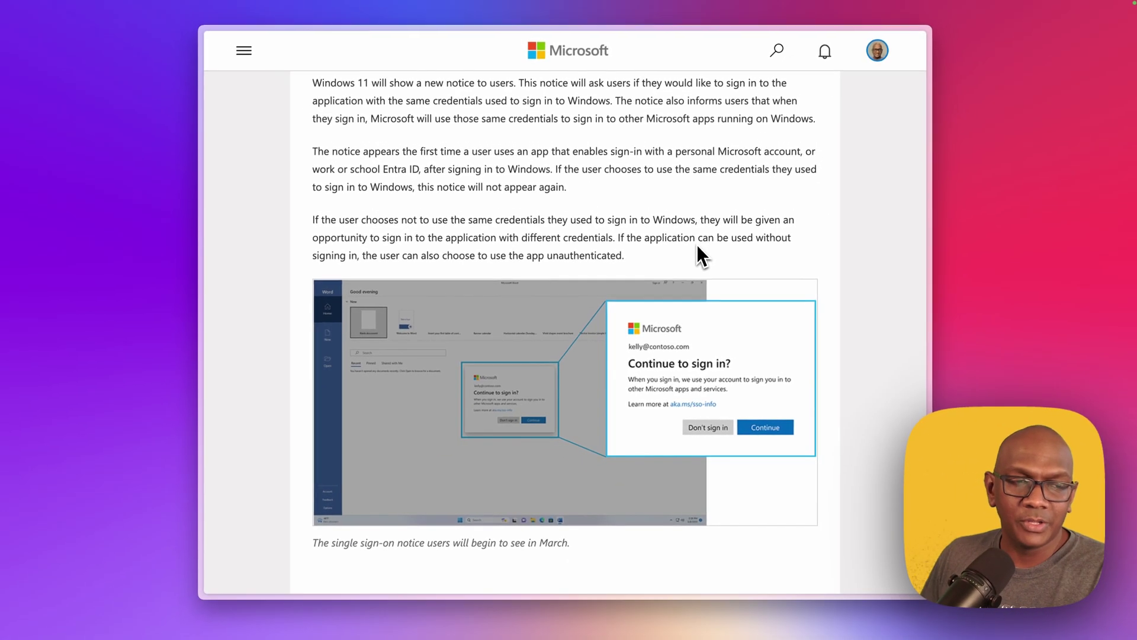
scroll(697, 245, down, 5)
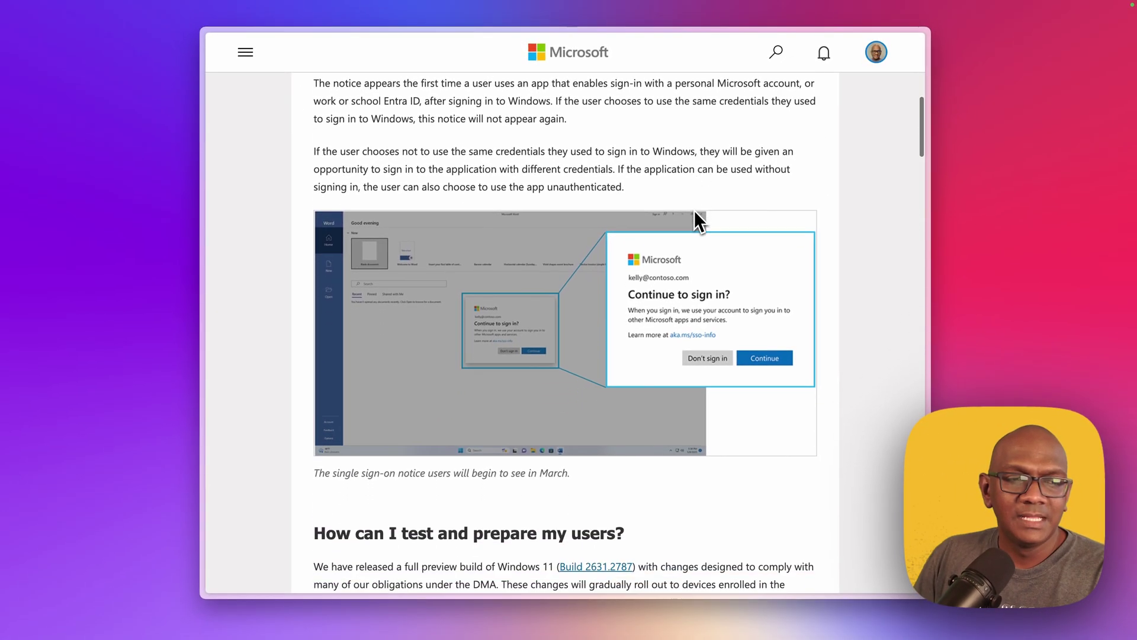
Scroll further down the single sign-on article toward its testing section.
scroll(691, 315, down, 7)
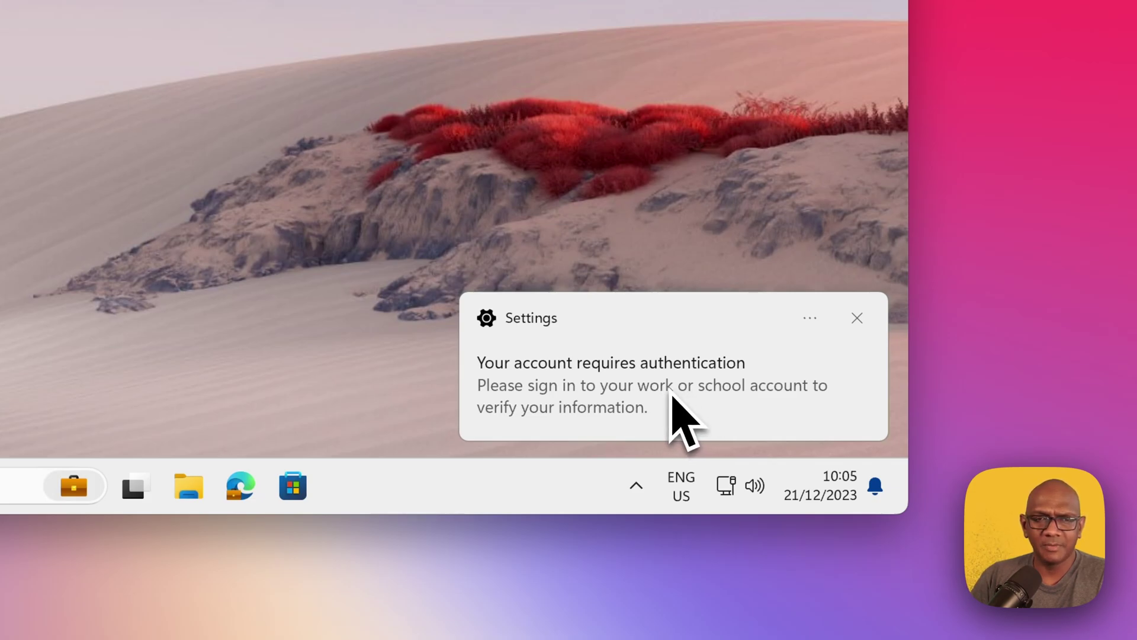
Respond to the authentication notice and sign in with the work account's email and password.
click(646, 388)
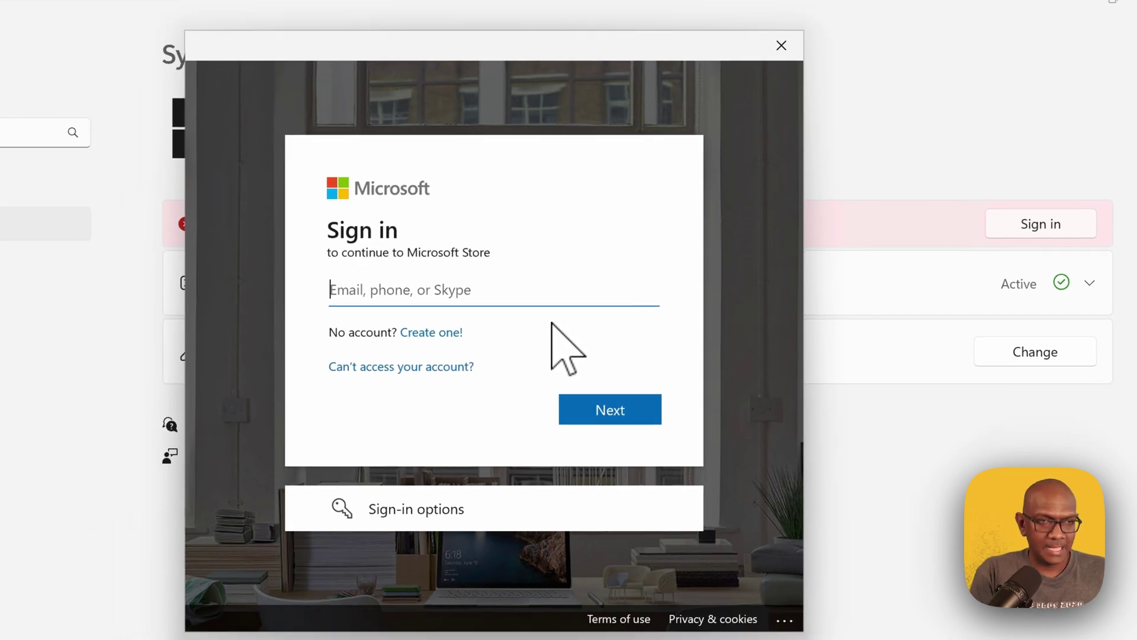
key(Return)
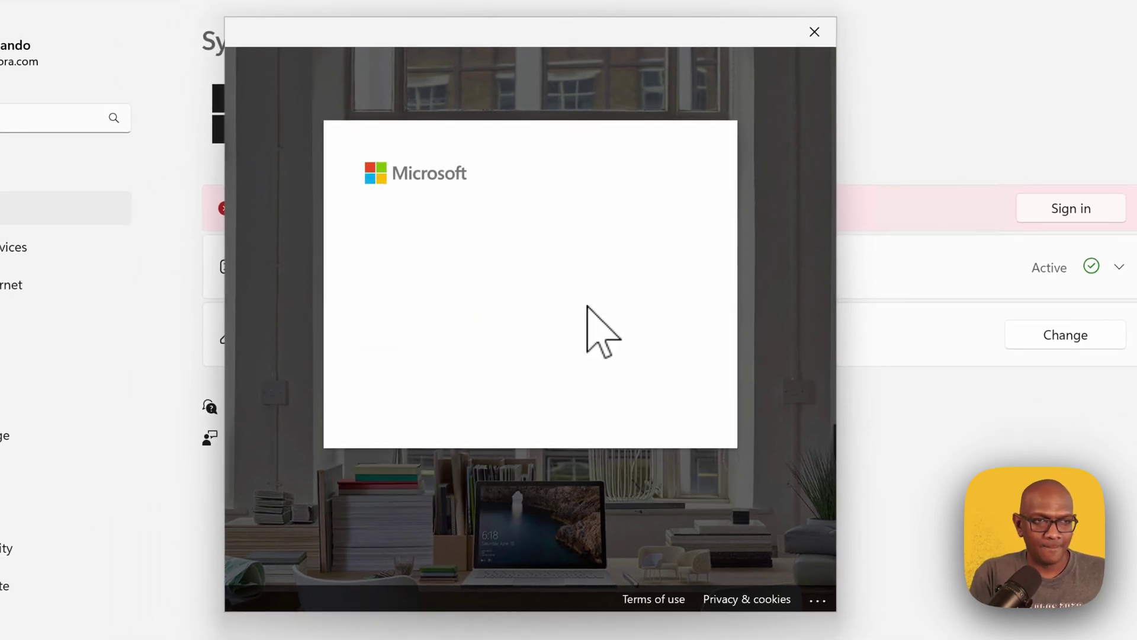
text(••••••••••••)
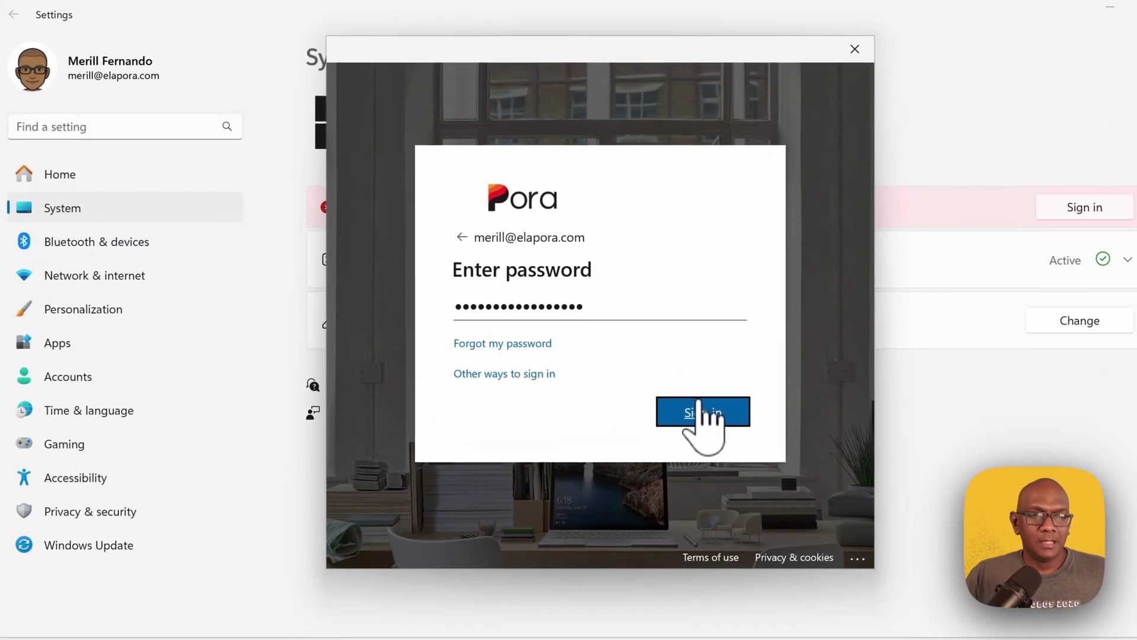
click(656, 367)
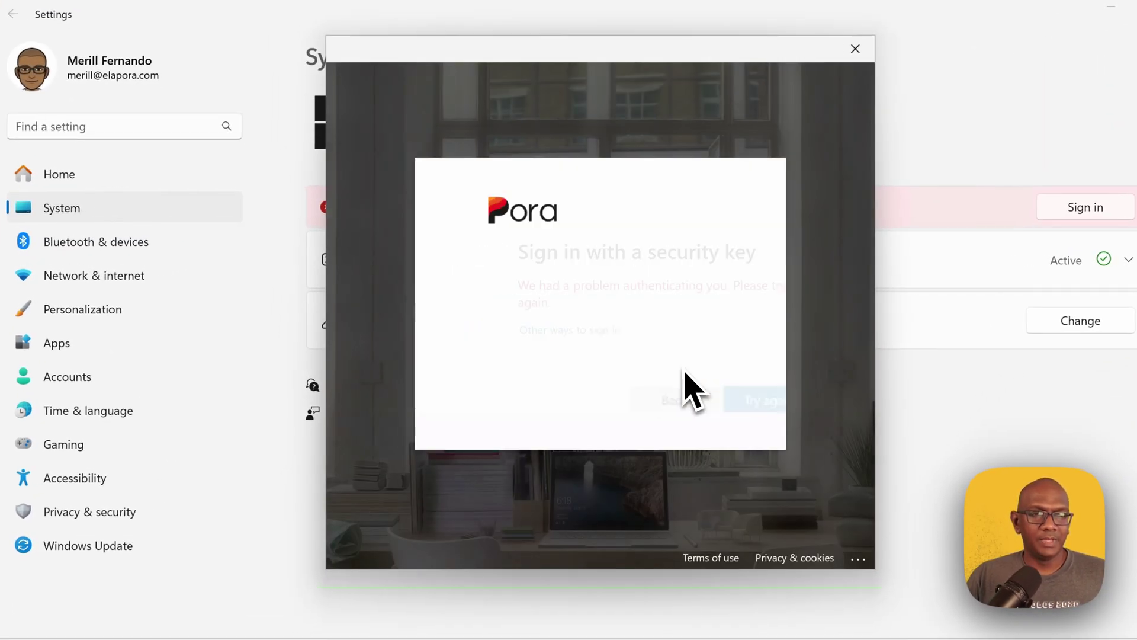
Choose verification with an authenticator app code and submit the code.
click(524, 330)
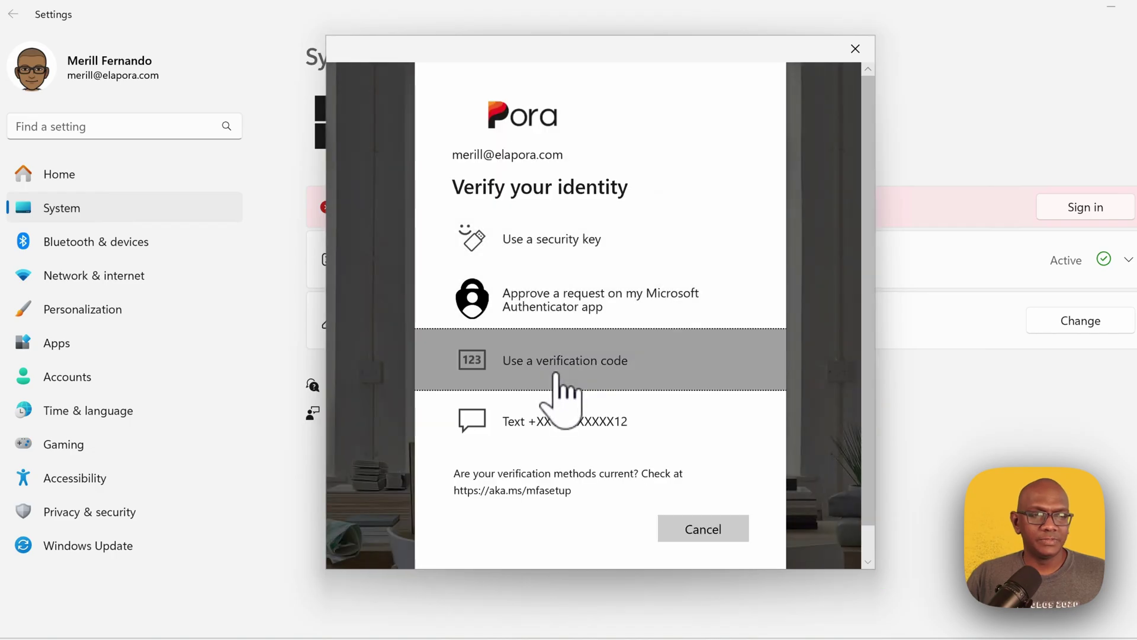
click(556, 376)
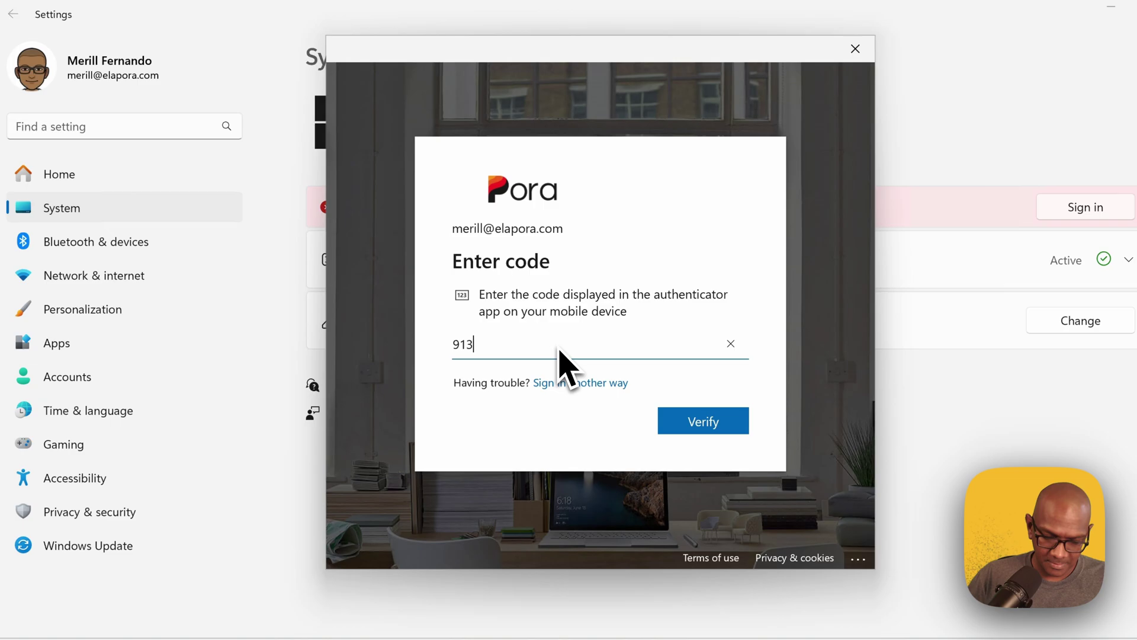
key(Return)
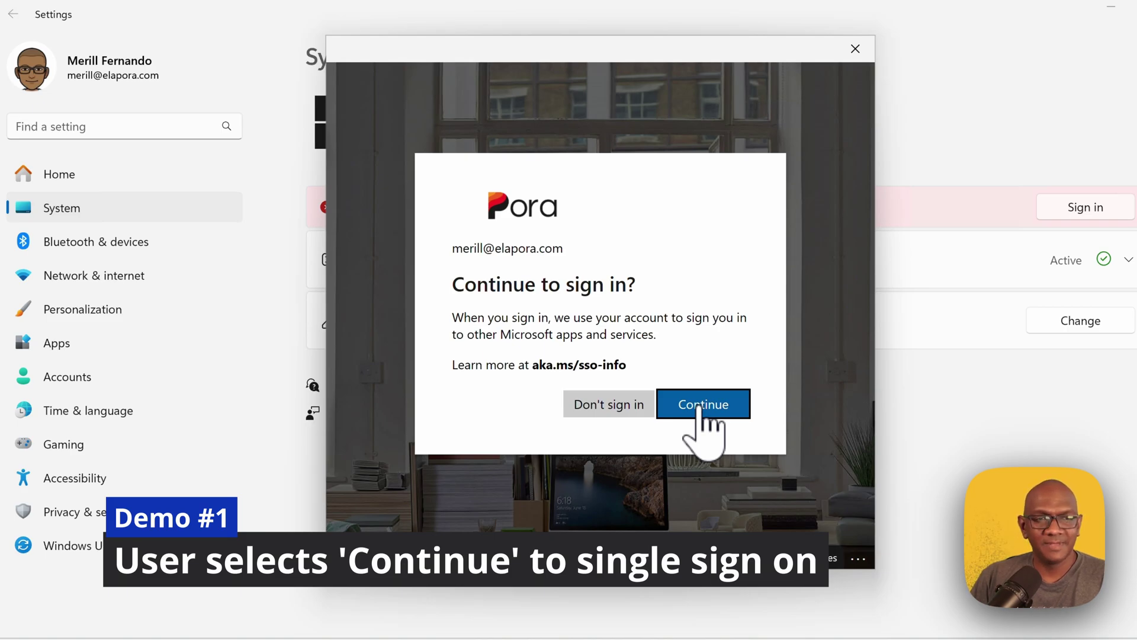
Accept the 'Continue to sign in?' prompt so other apps use this work account.
click(701, 408)
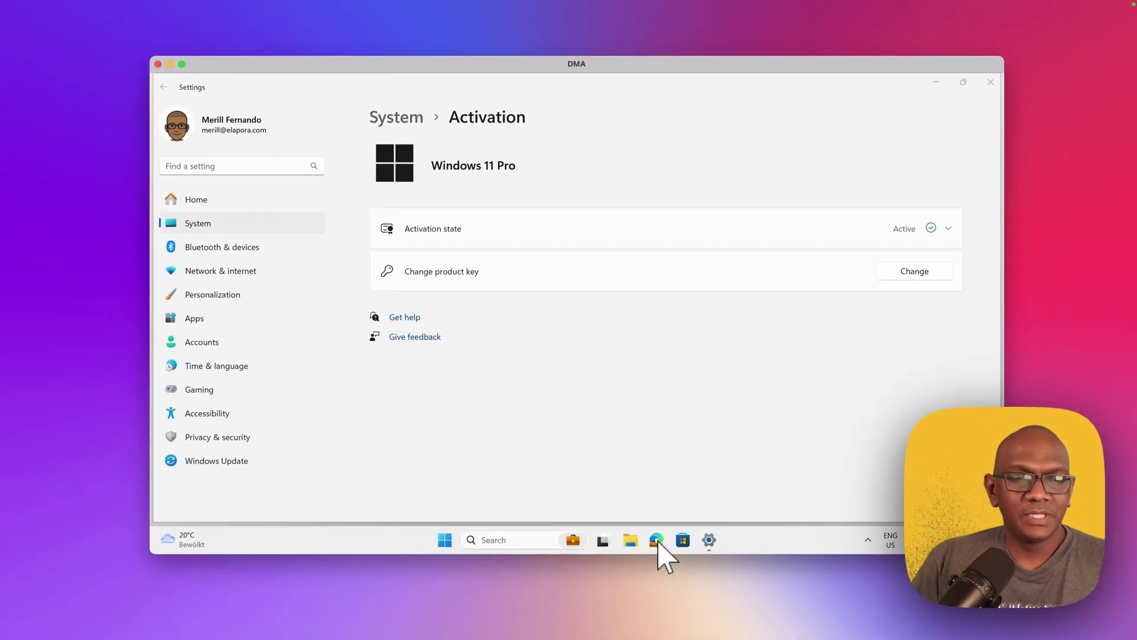
Launch Edge and check that its profile already uses the signed-in work account.
click(656, 539)
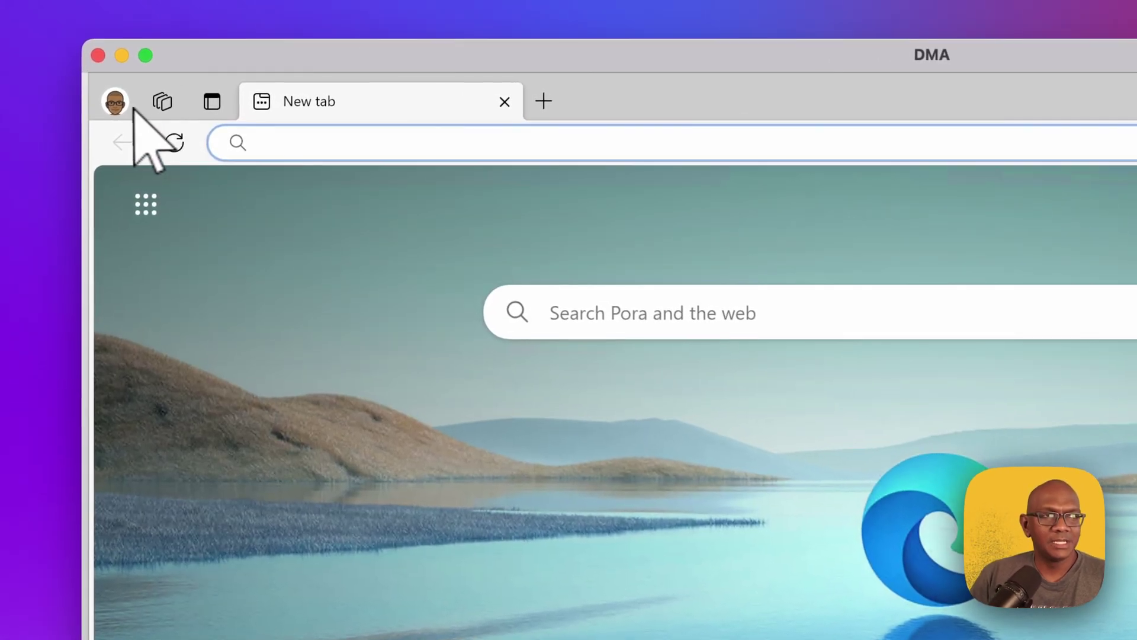
click(116, 104)
click(859, 221)
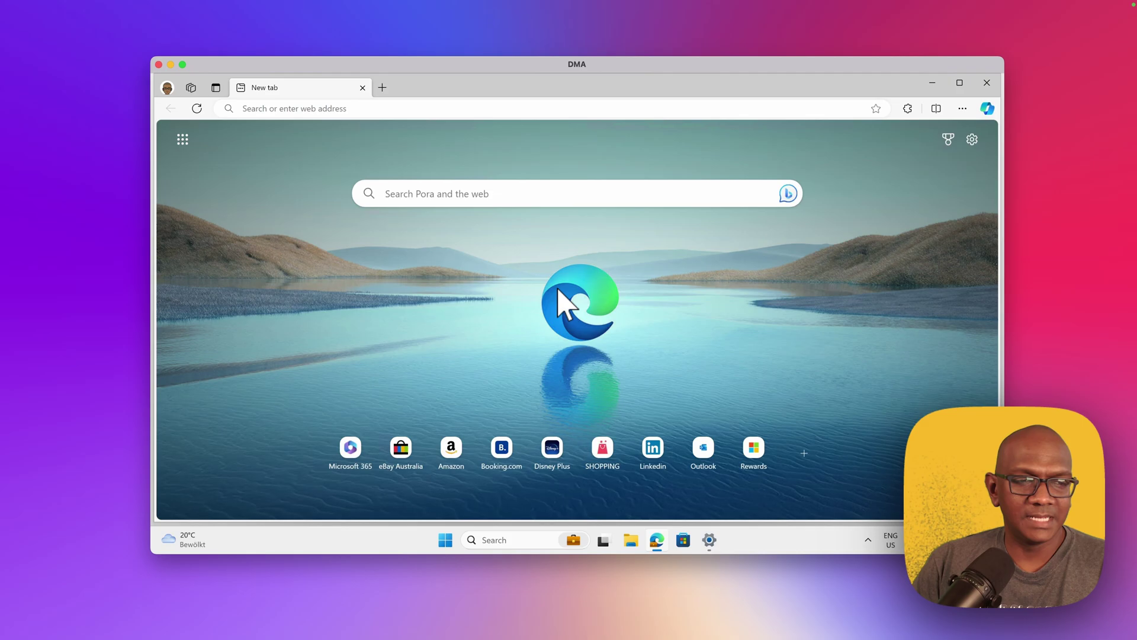
Launch Word from Start, confirm it is signed in to the work account, then close it.
click(445, 540)
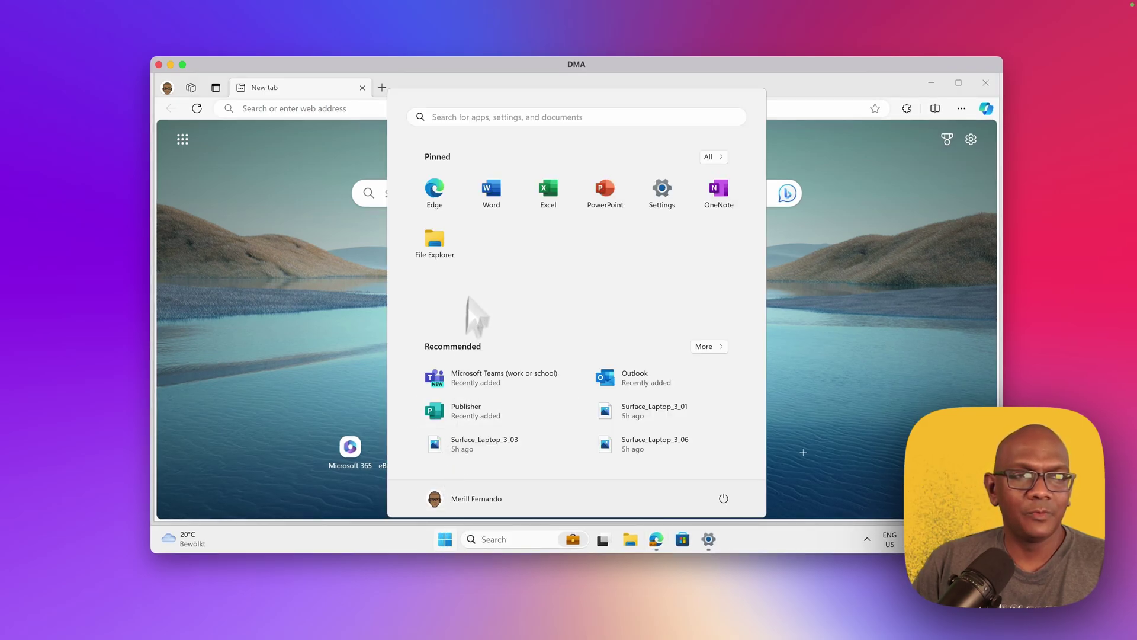
click(493, 189)
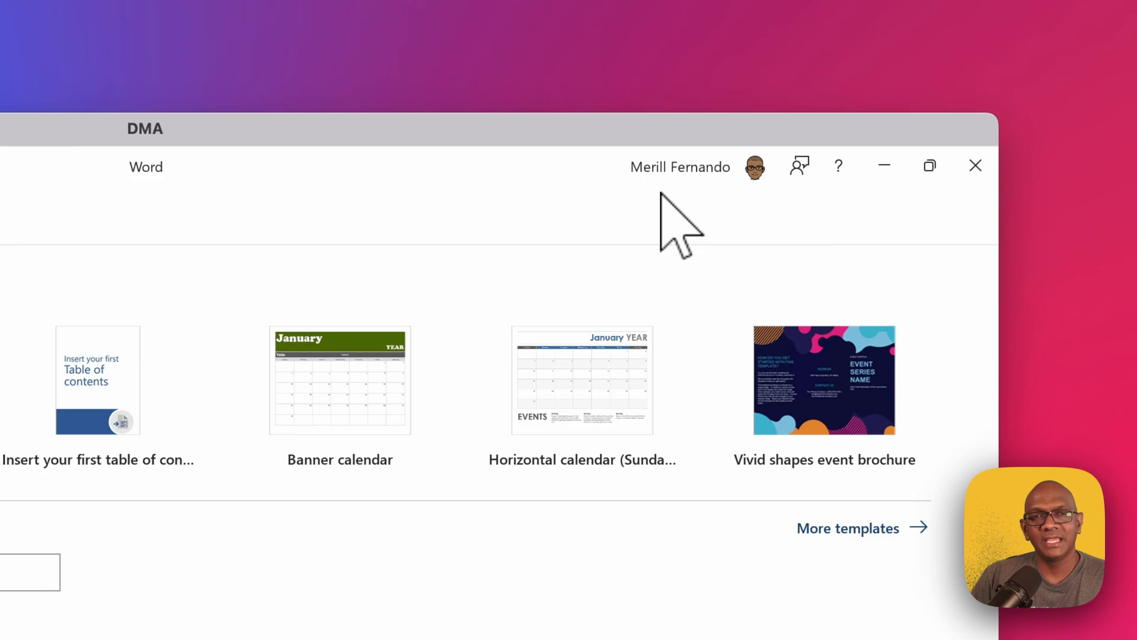
click(675, 175)
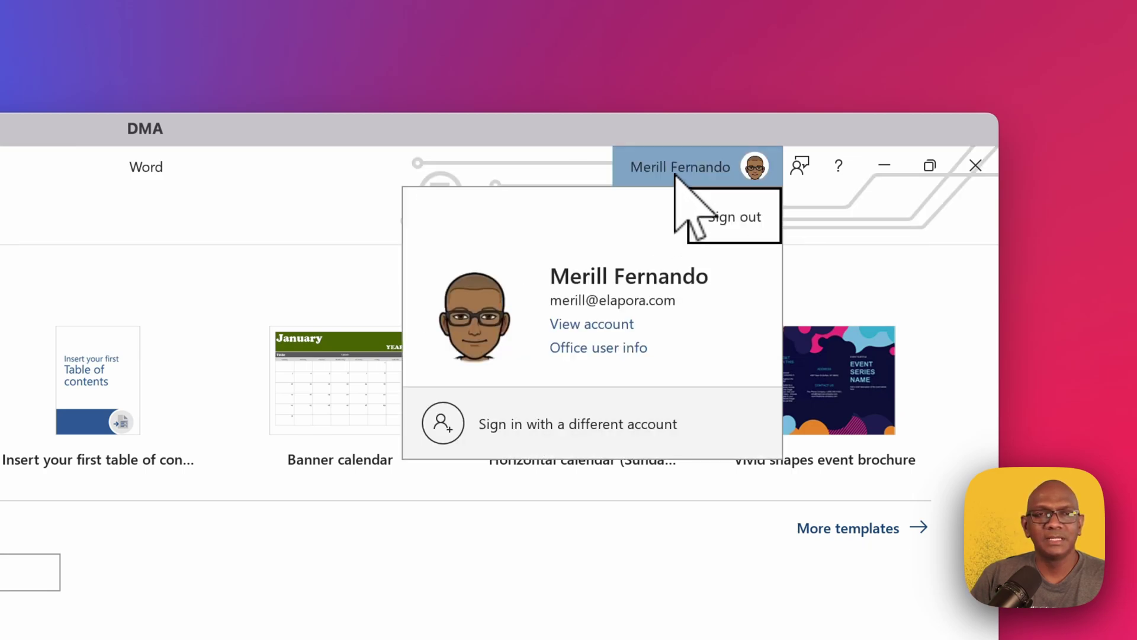
click(584, 170)
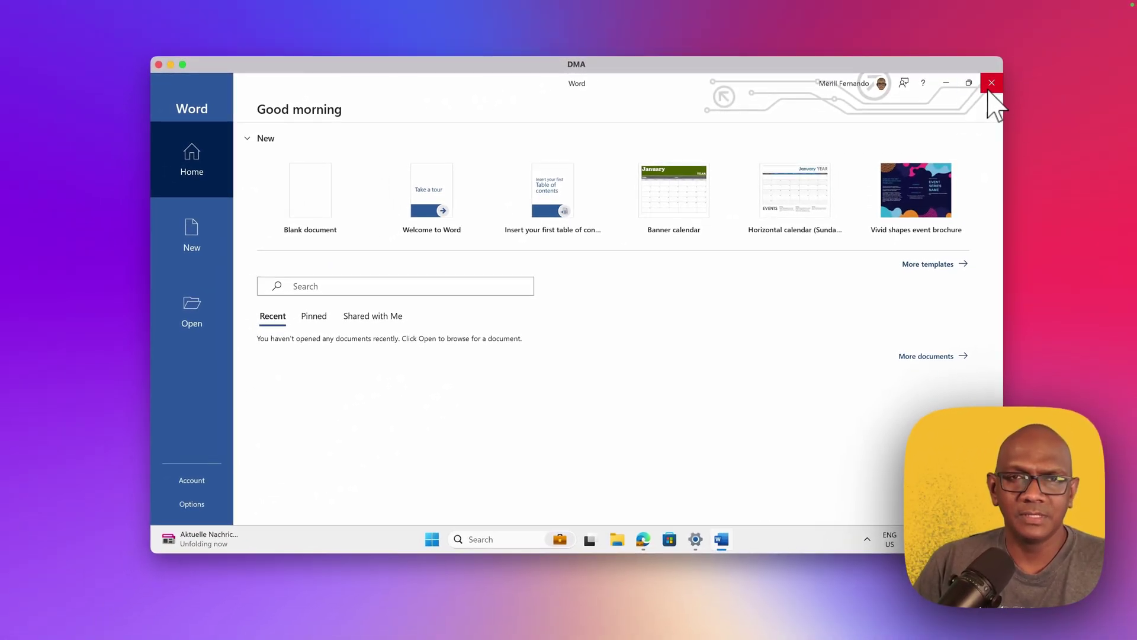
click(989, 86)
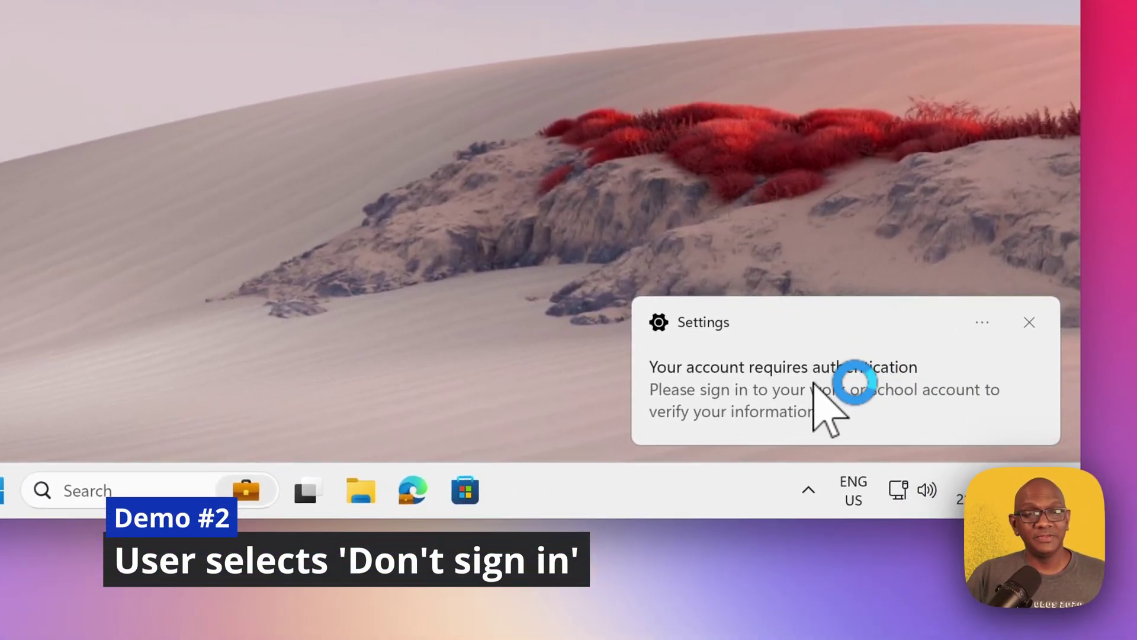
Reopen the authentication notice and enter the work account's email and password.
click(815, 384)
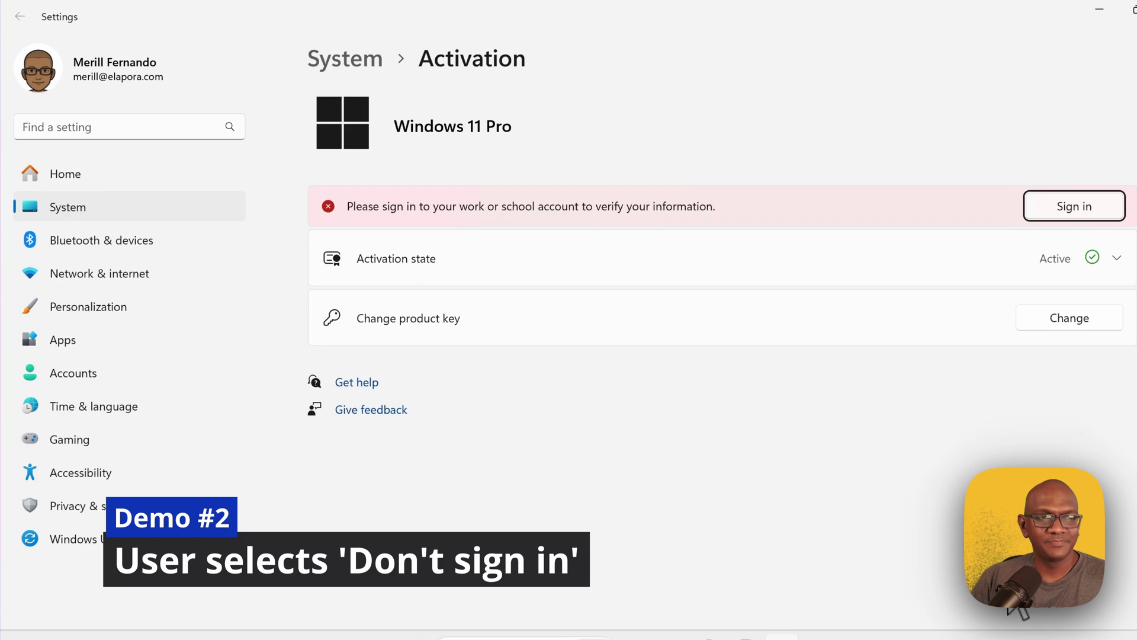
click(1052, 216)
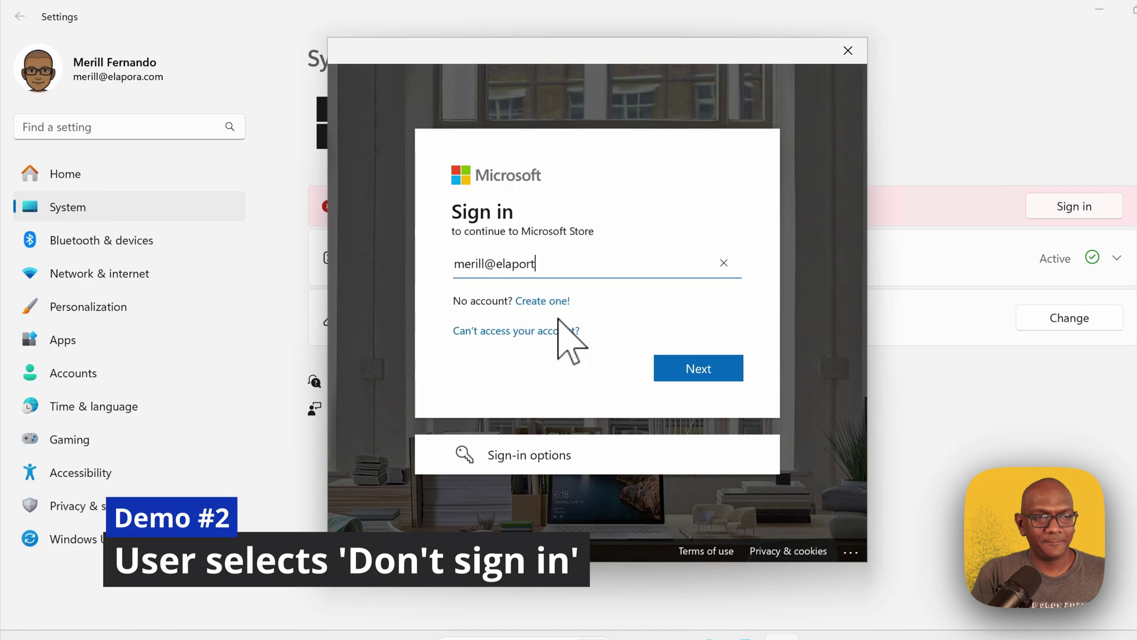
text(.com)
key(Return)
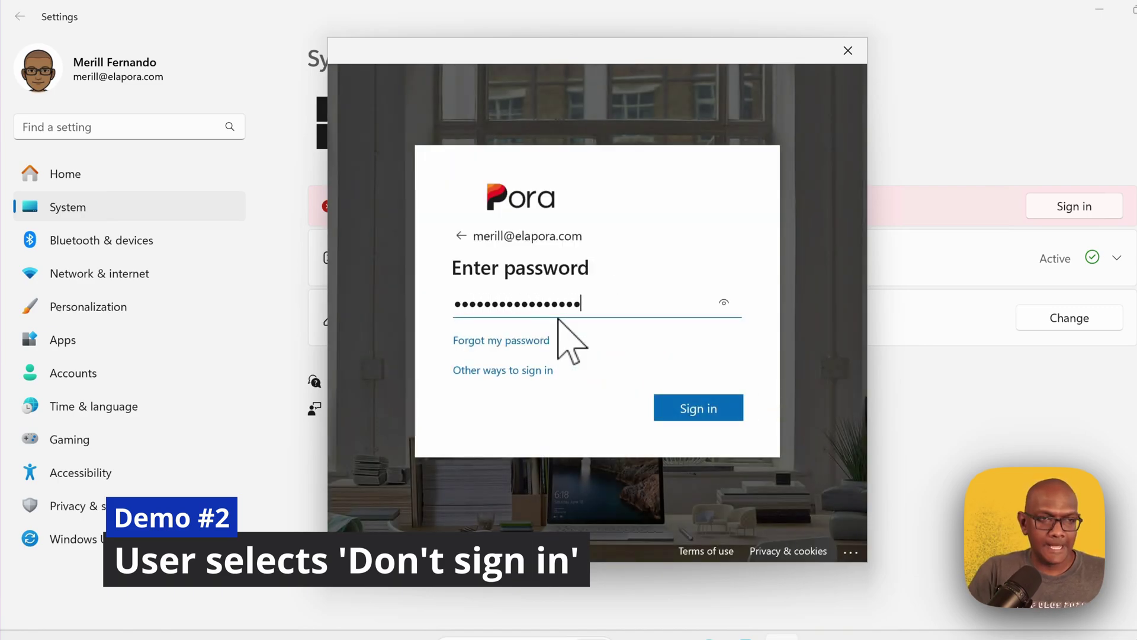
key(Return)
Verify the sign-in with a code from the authenticator app.
click(537, 332)
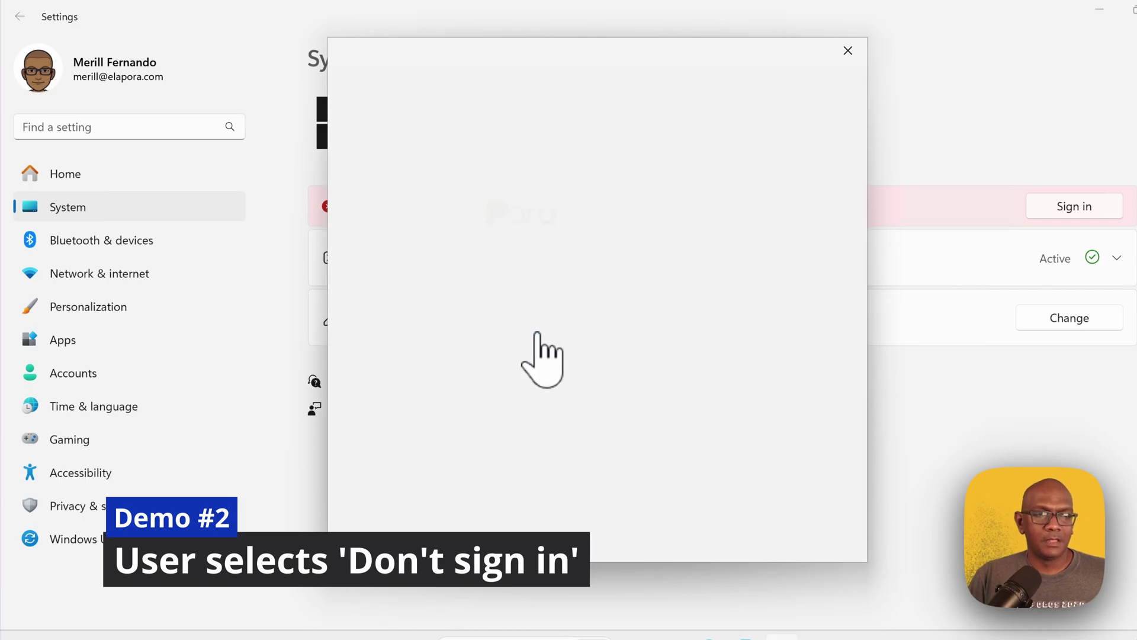
click(536, 357)
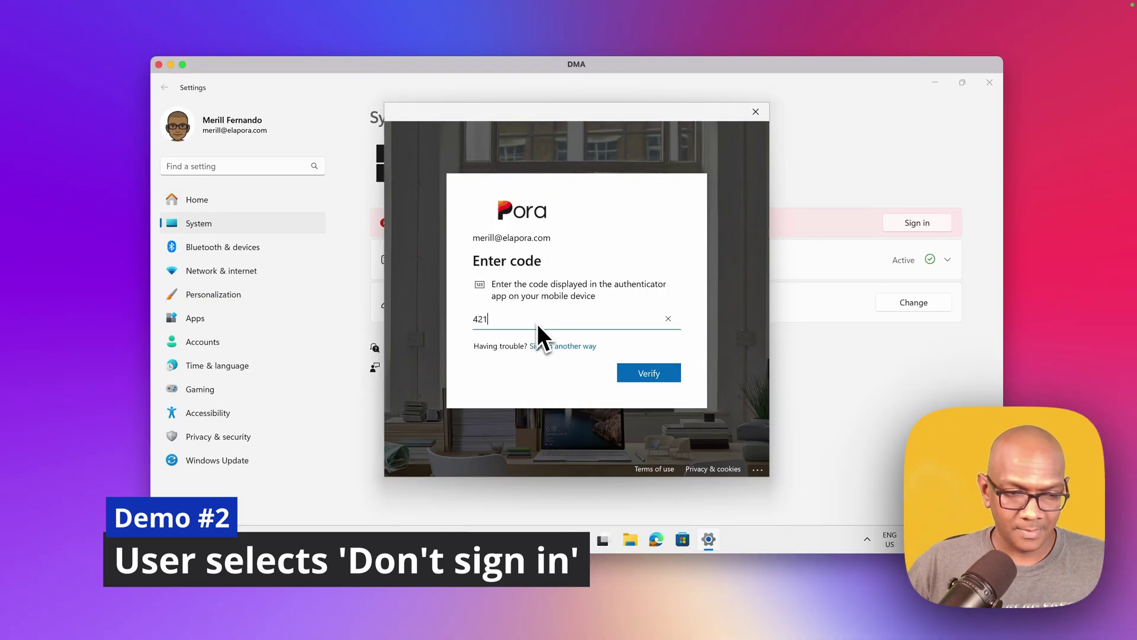
click(643, 373)
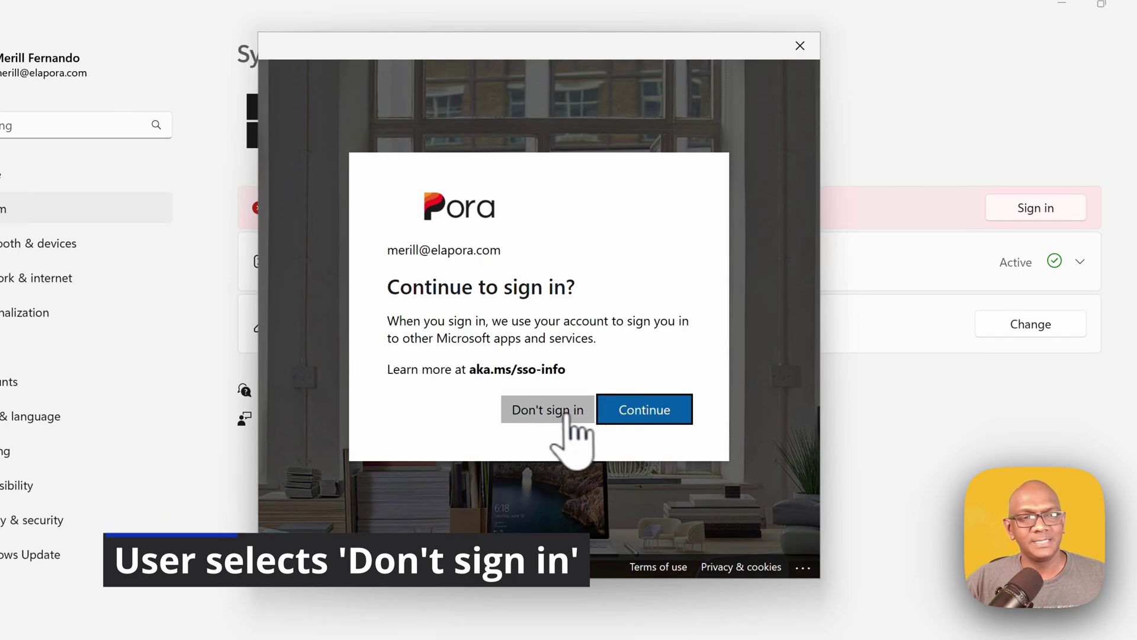
Decline single sign-on with 'Don't sign in' and dismiss the CAA20004 error.
click(545, 409)
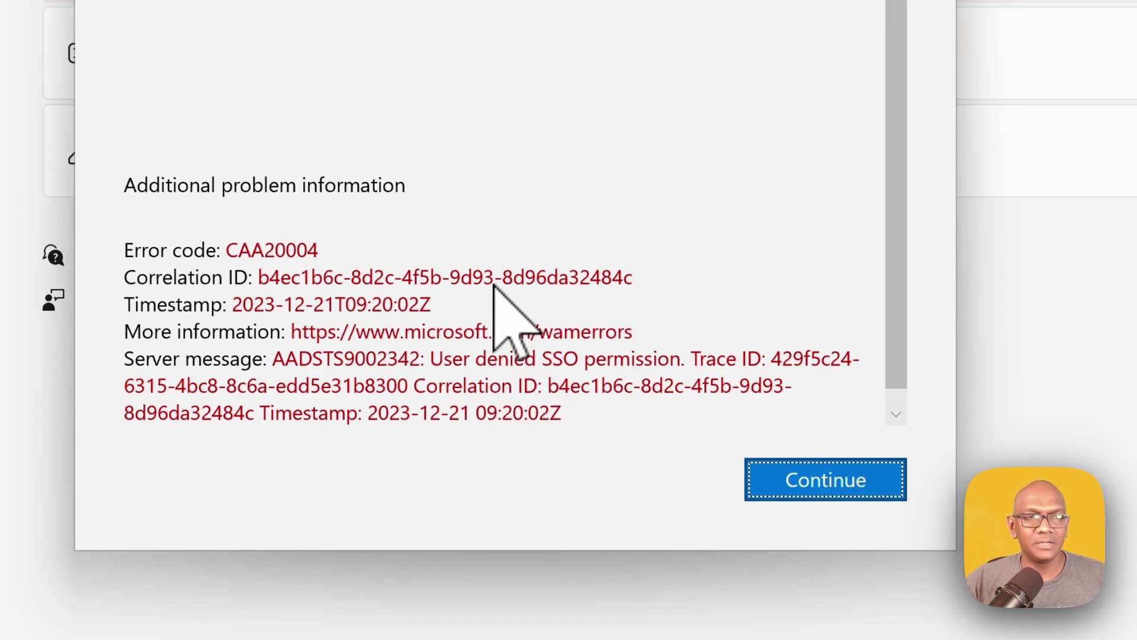
click(835, 474)
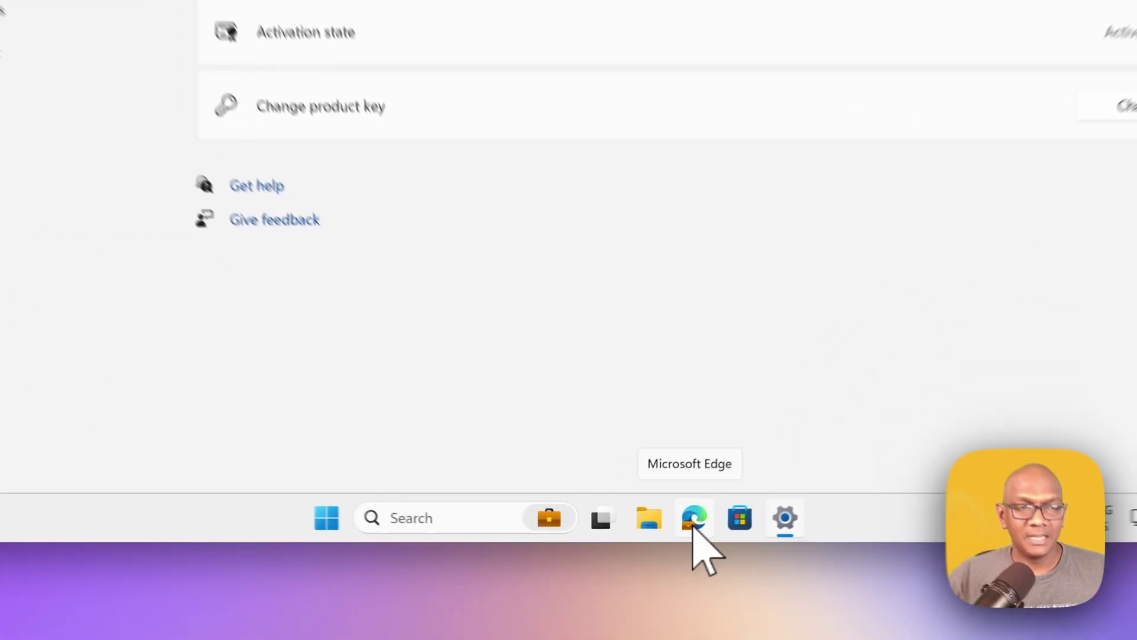
In Edge, start the work profile sign-in, choose 'Don't sign in', and close the CAA20004 error.
click(657, 542)
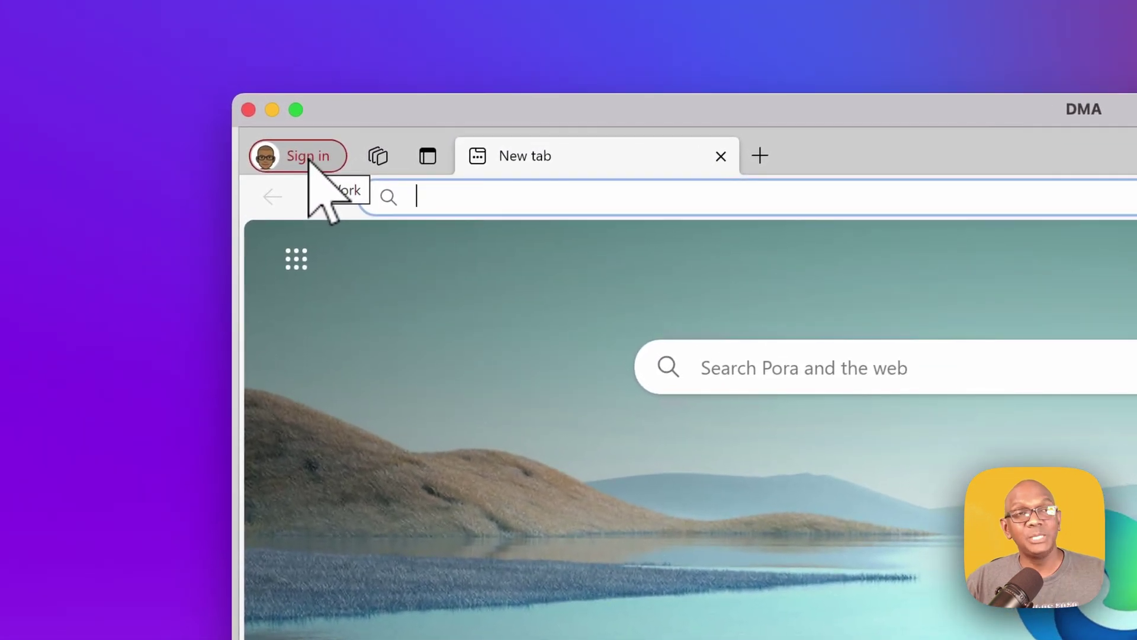
click(309, 159)
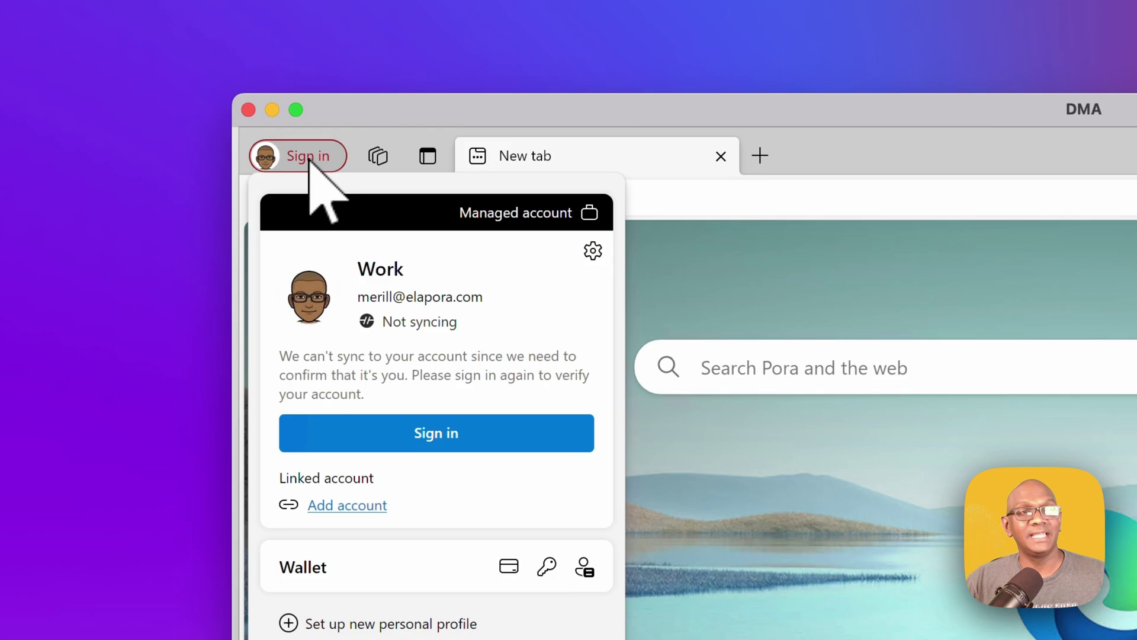
click(496, 432)
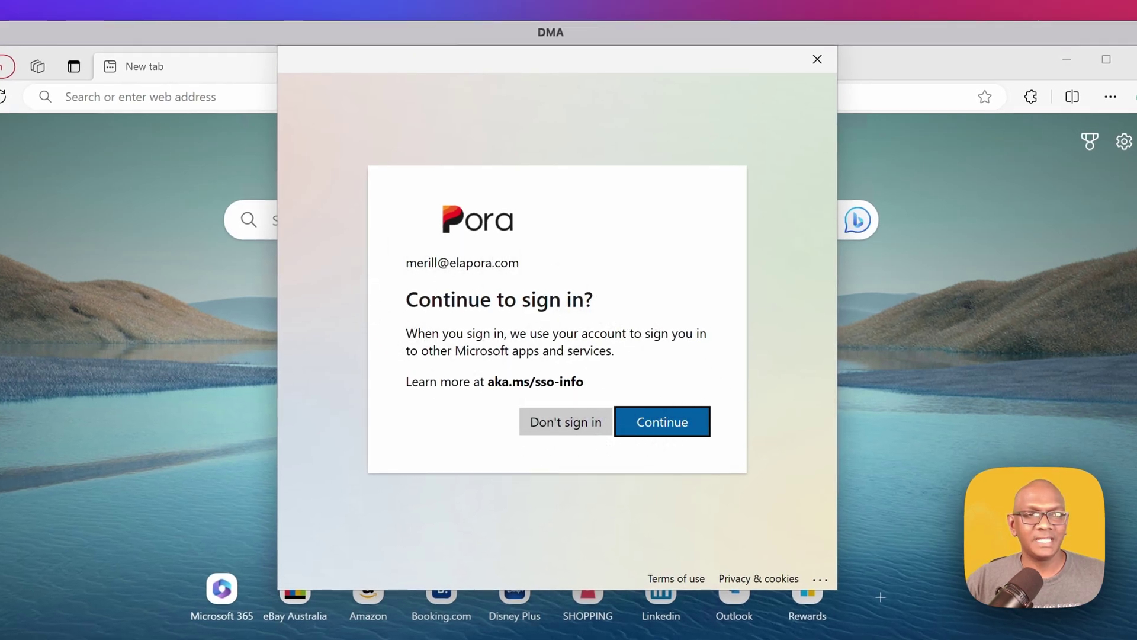
click(568, 424)
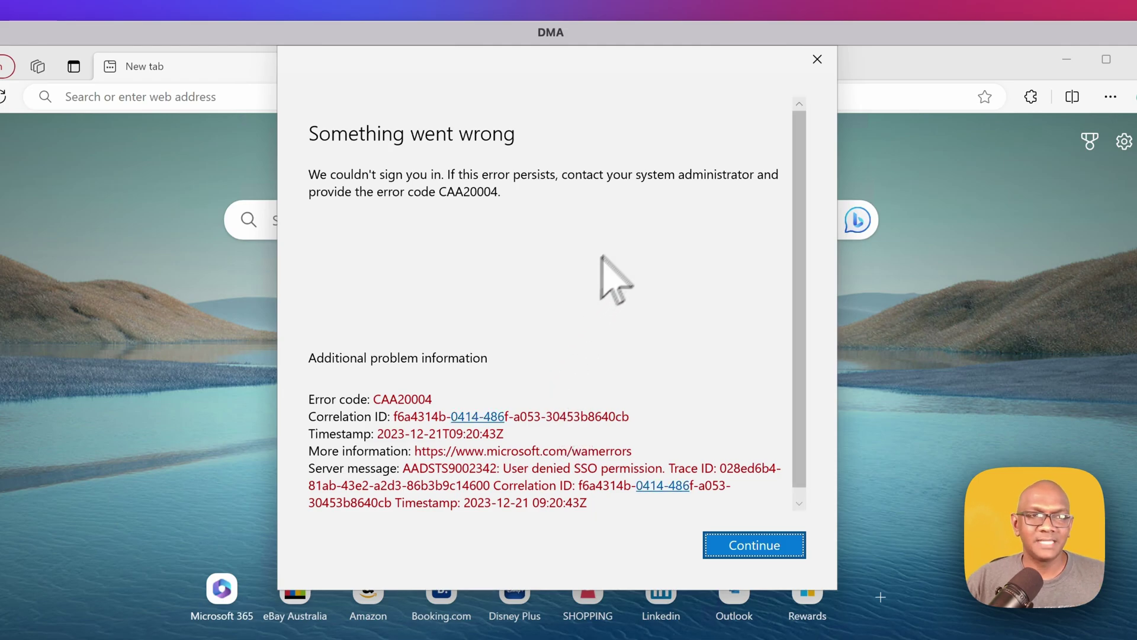
click(817, 59)
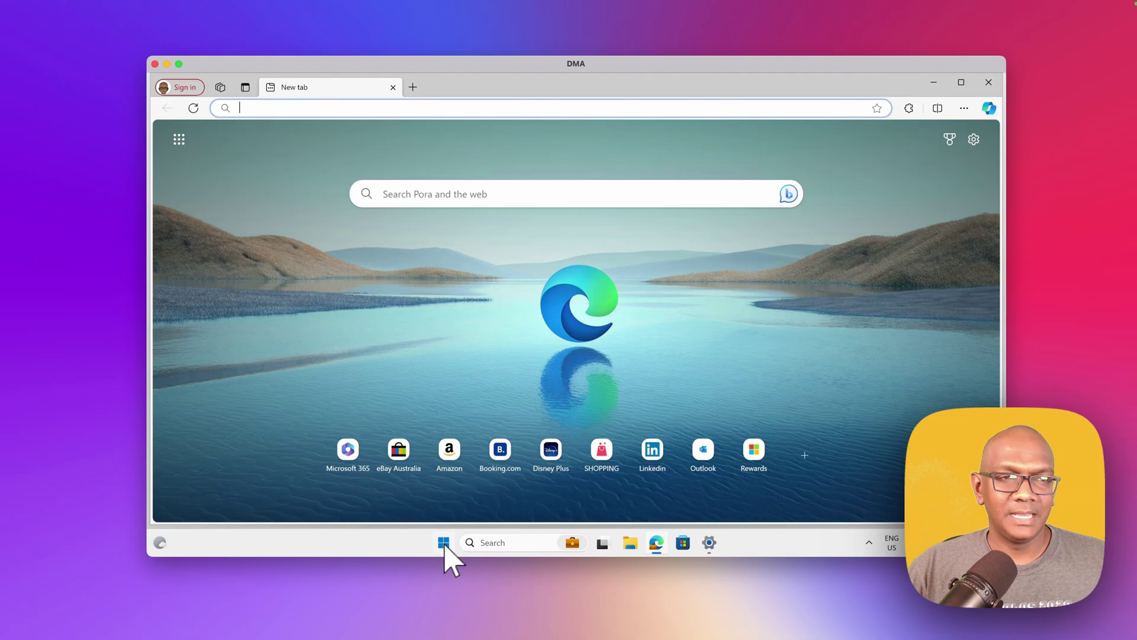
Launch Word and start Office activation from its account warning.
click(445, 540)
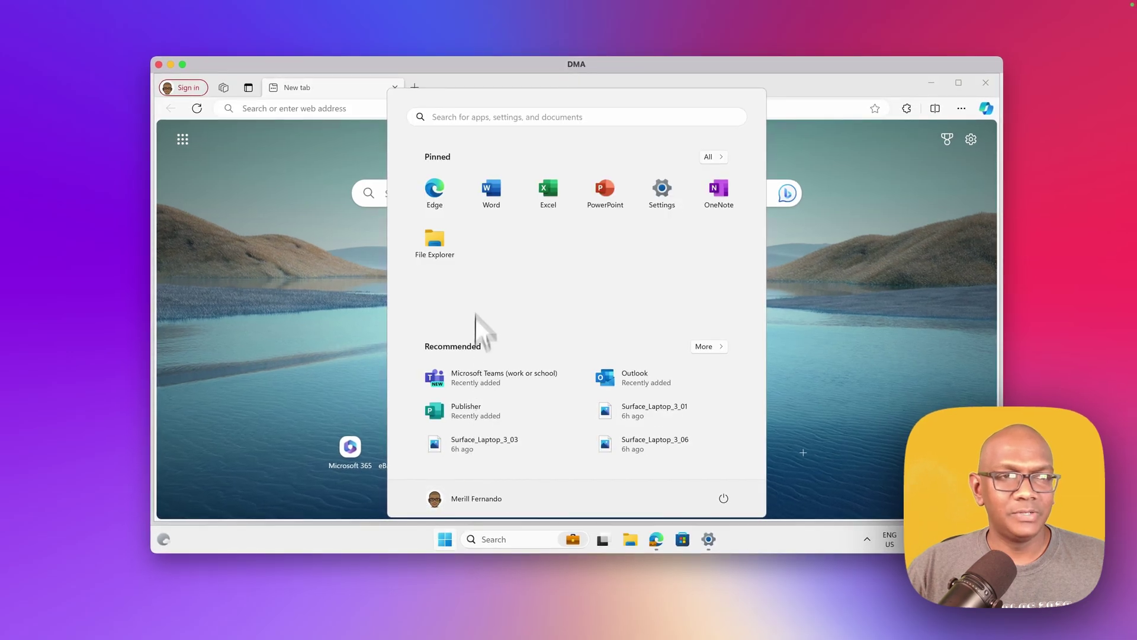
click(488, 199)
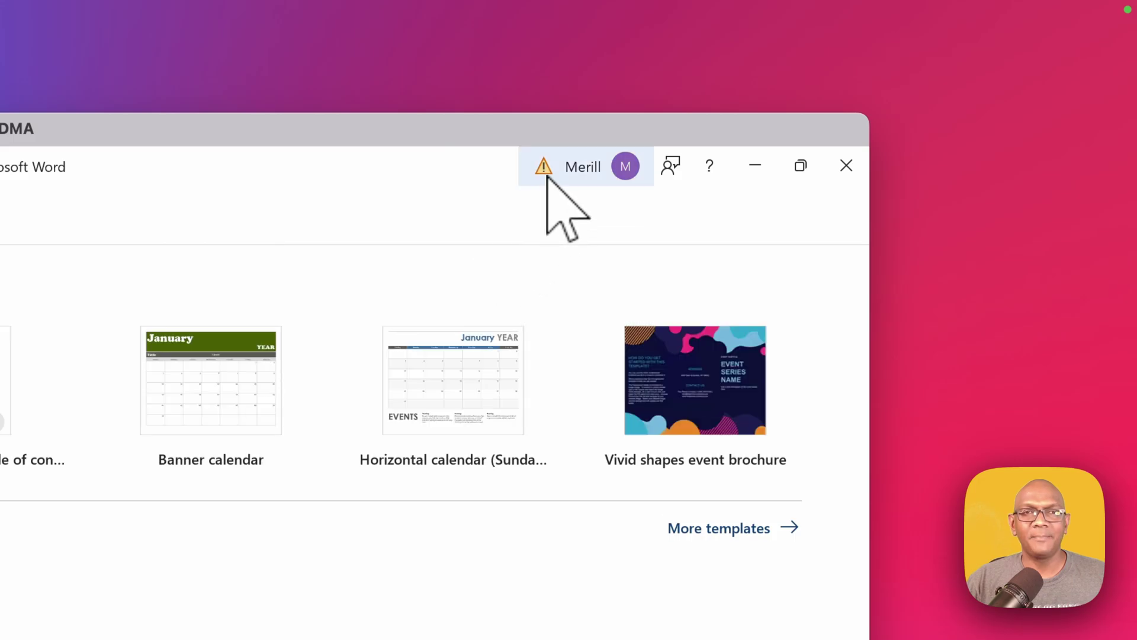
click(546, 173)
click(546, 173)
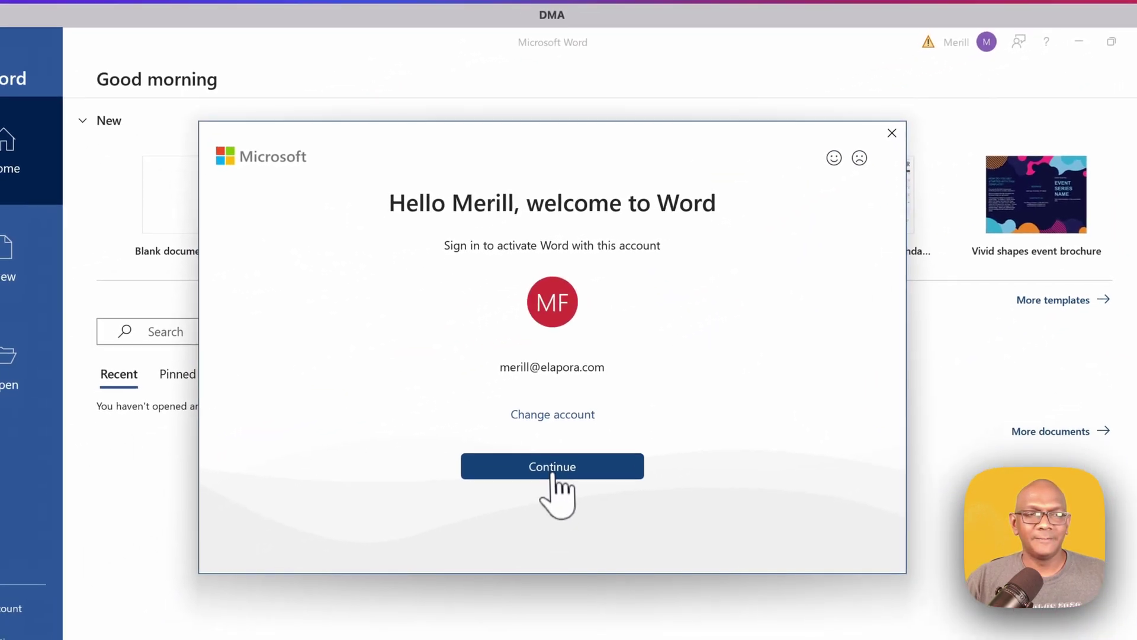
click(553, 467)
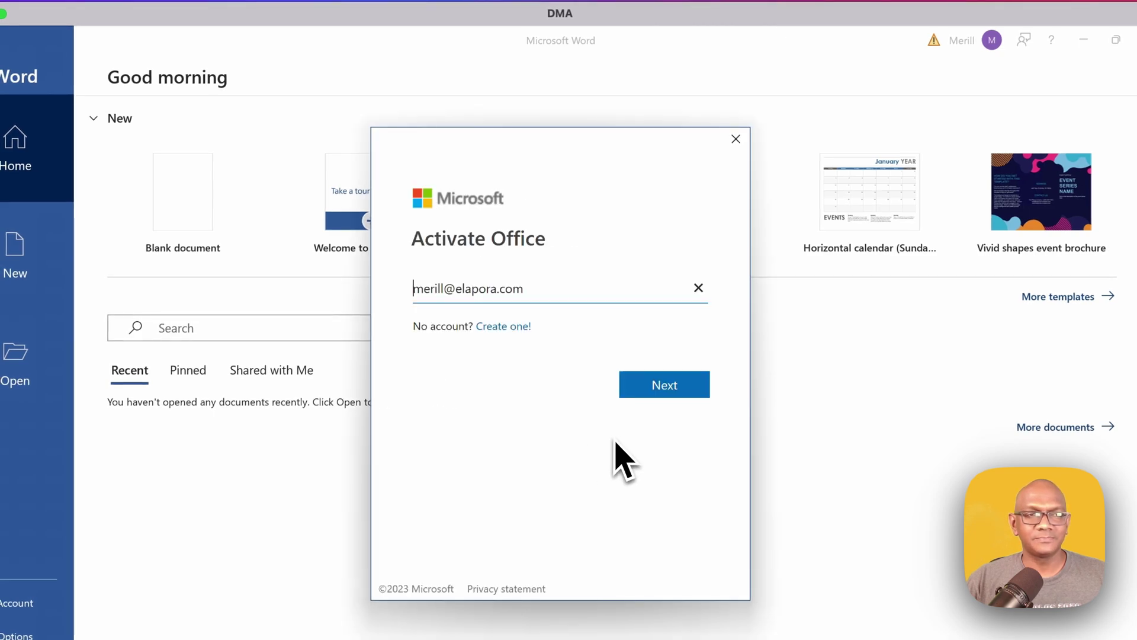
Choose 'Don't sign in' for single sign-on and dismiss the CAA20004 error.
click(671, 392)
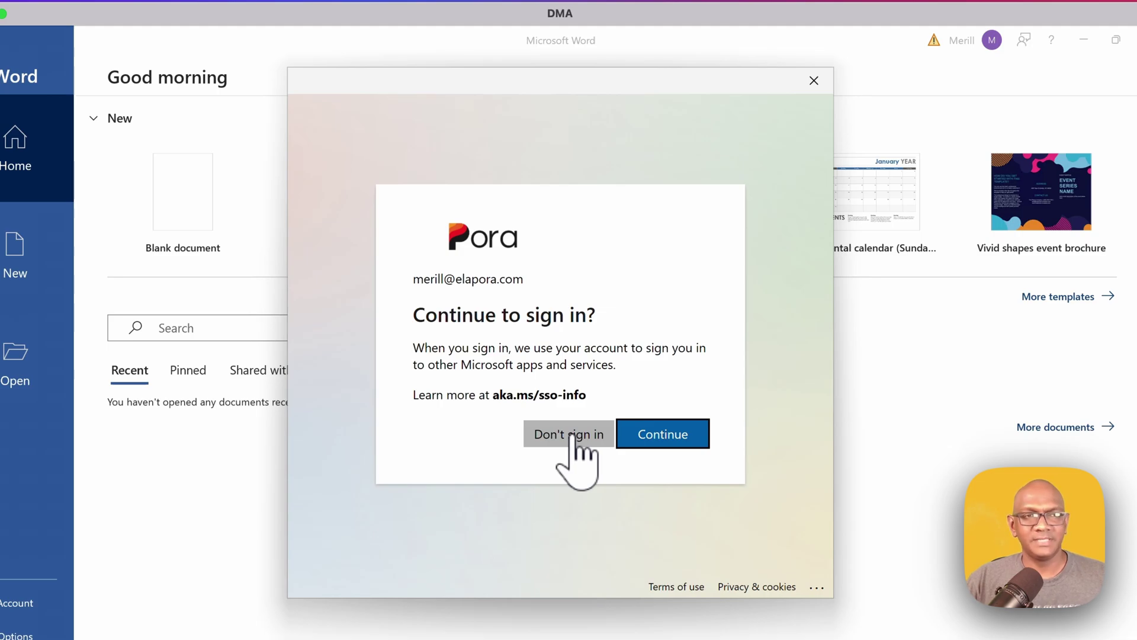
click(570, 435)
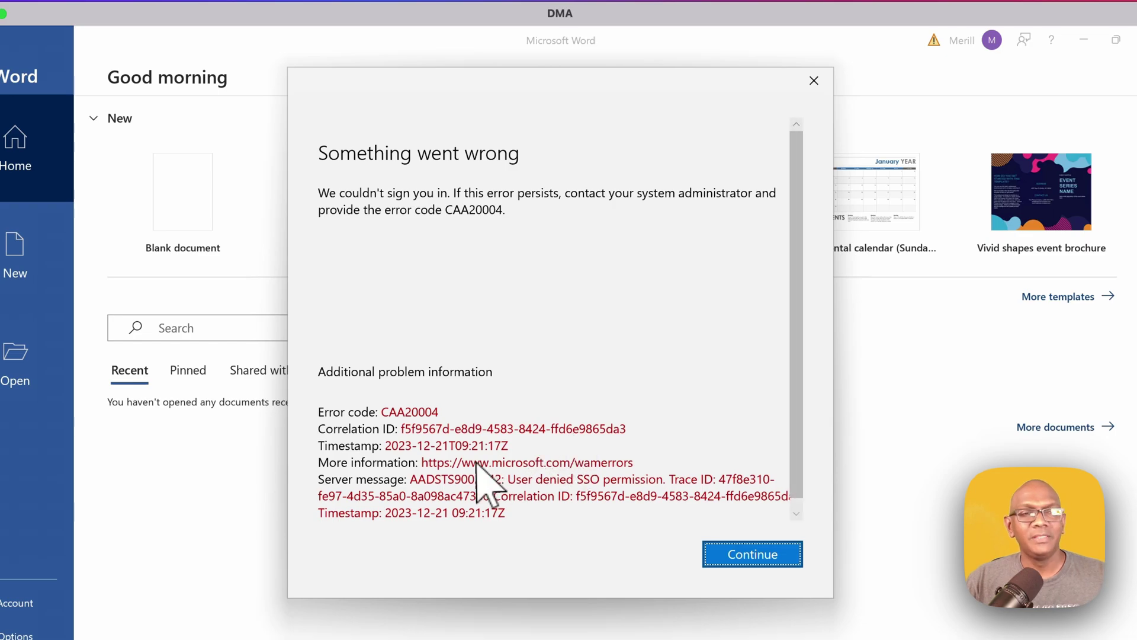
click(748, 560)
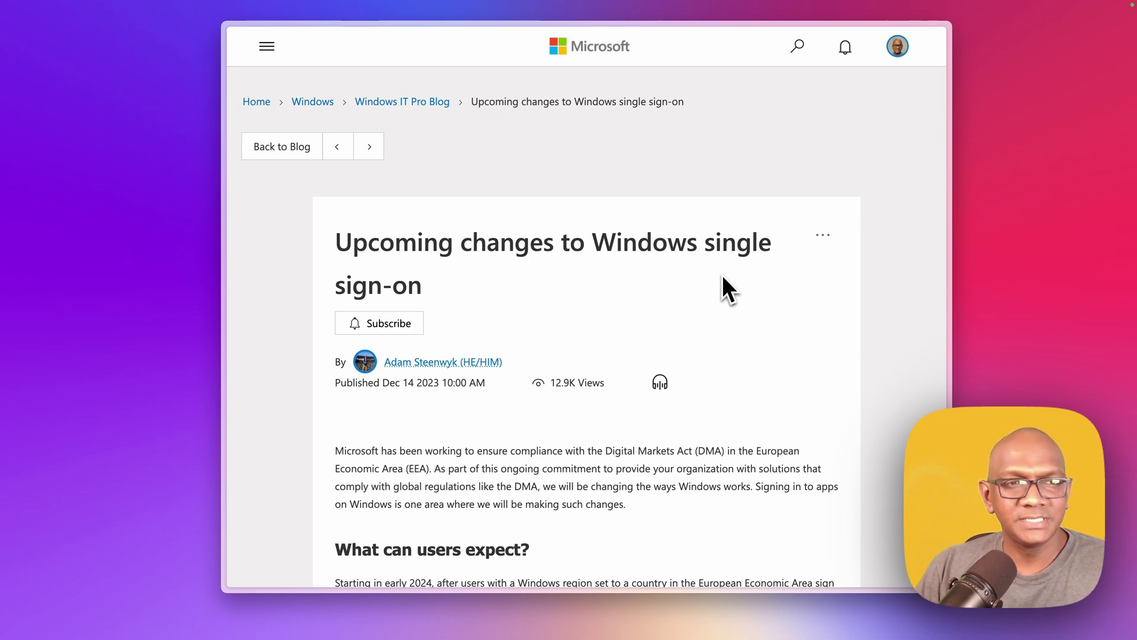
Scroll the blog post down to its FAQ and comments, then back to the testing section.
scroll(723, 276, down, 5)
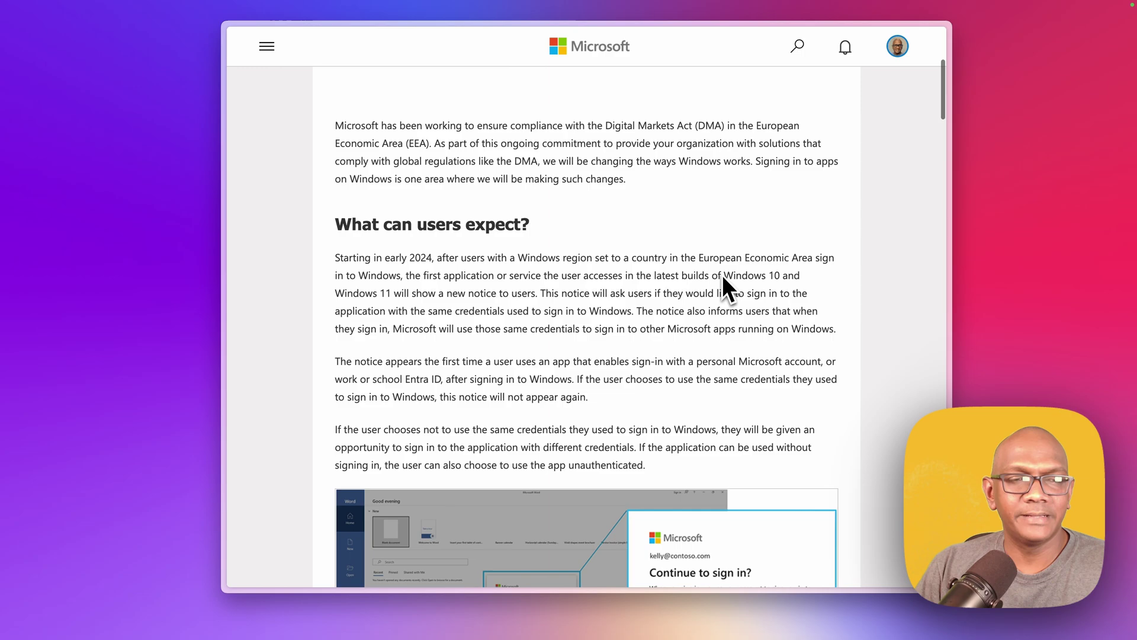
scroll(723, 277, down, 5)
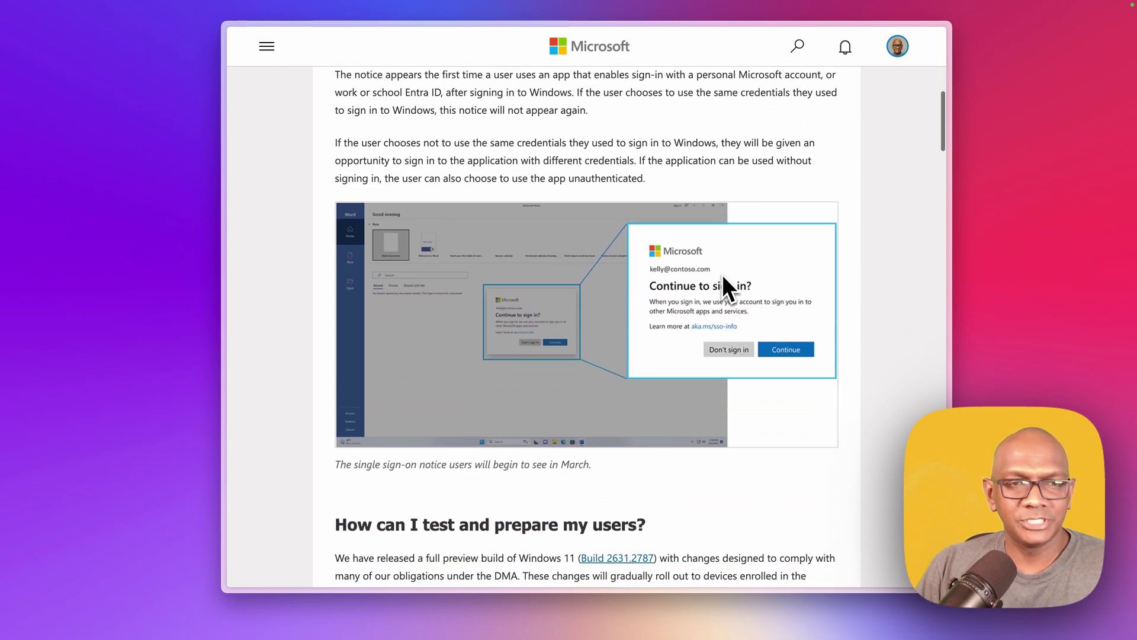
scroll(723, 275, down, 5)
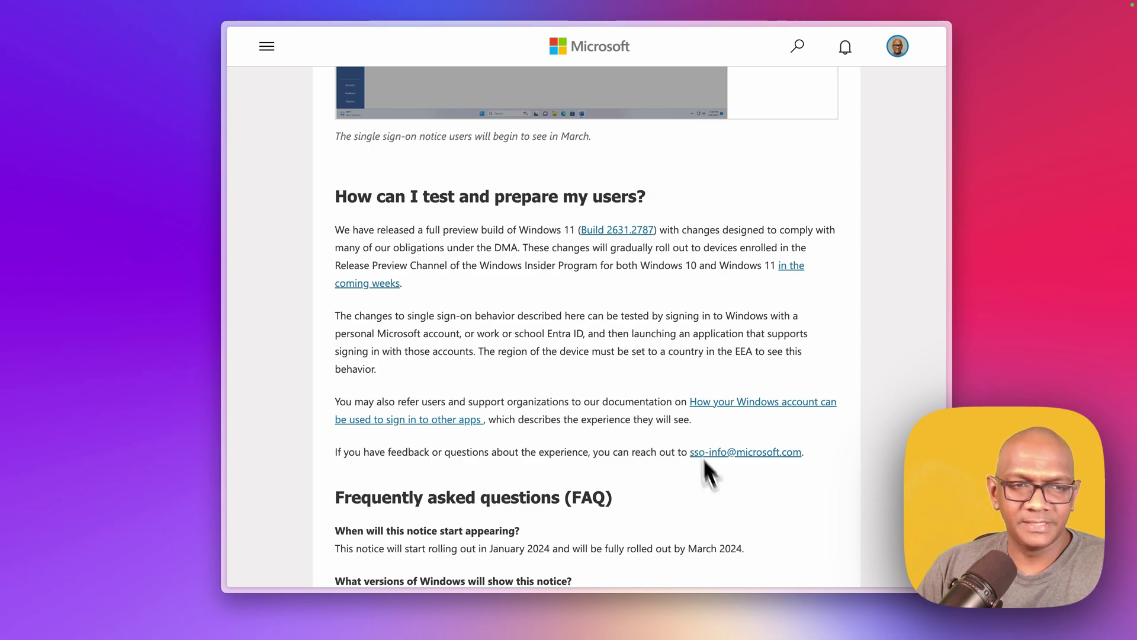
scroll(785, 483, down, 2)
scroll(787, 480, down, 5)
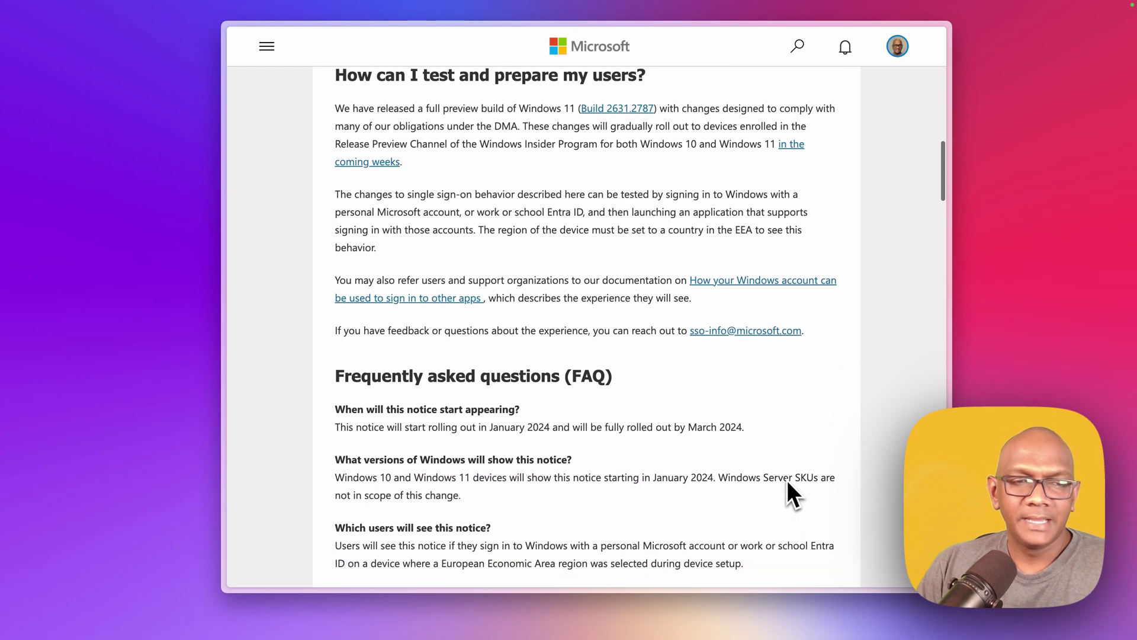
scroll(786, 480, down, 2)
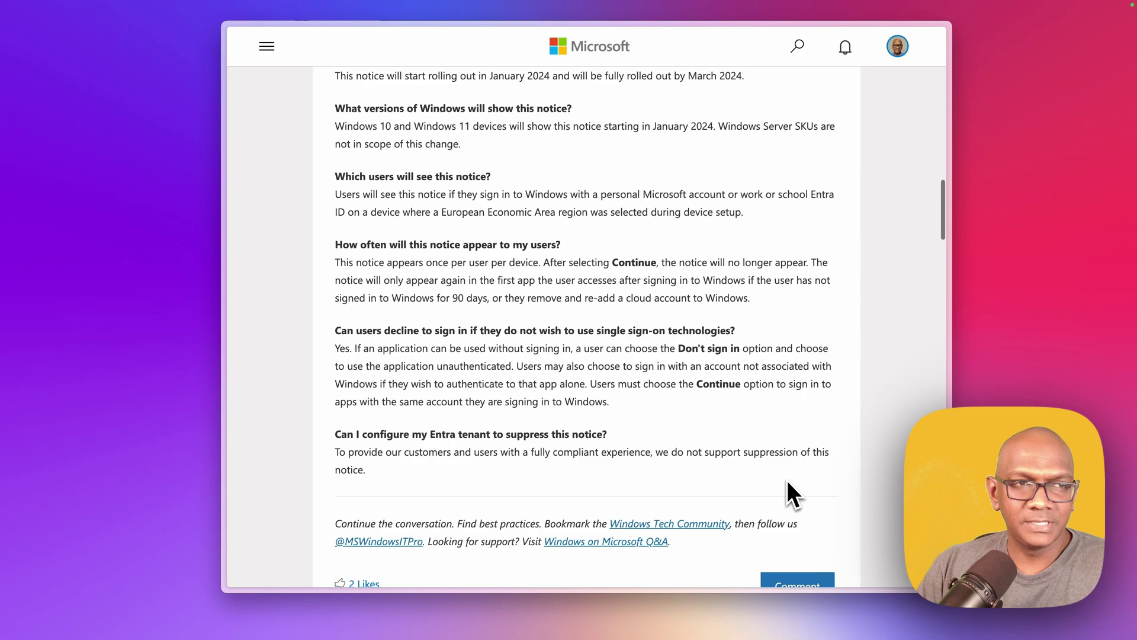
scroll(786, 480, up, 15)
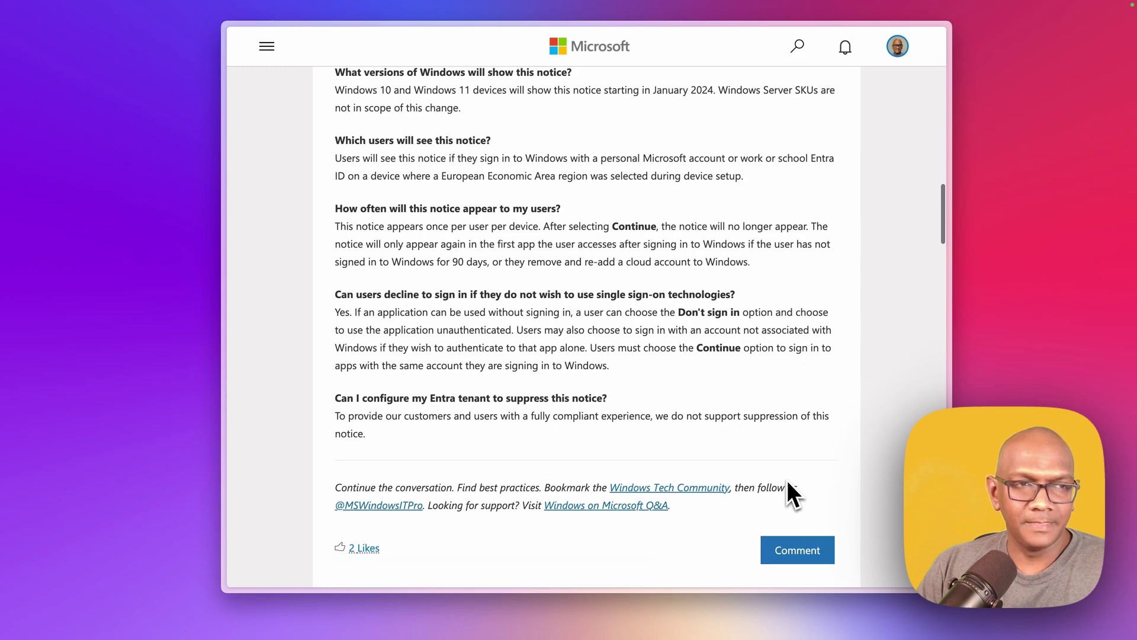
scroll(788, 483, down, 2)
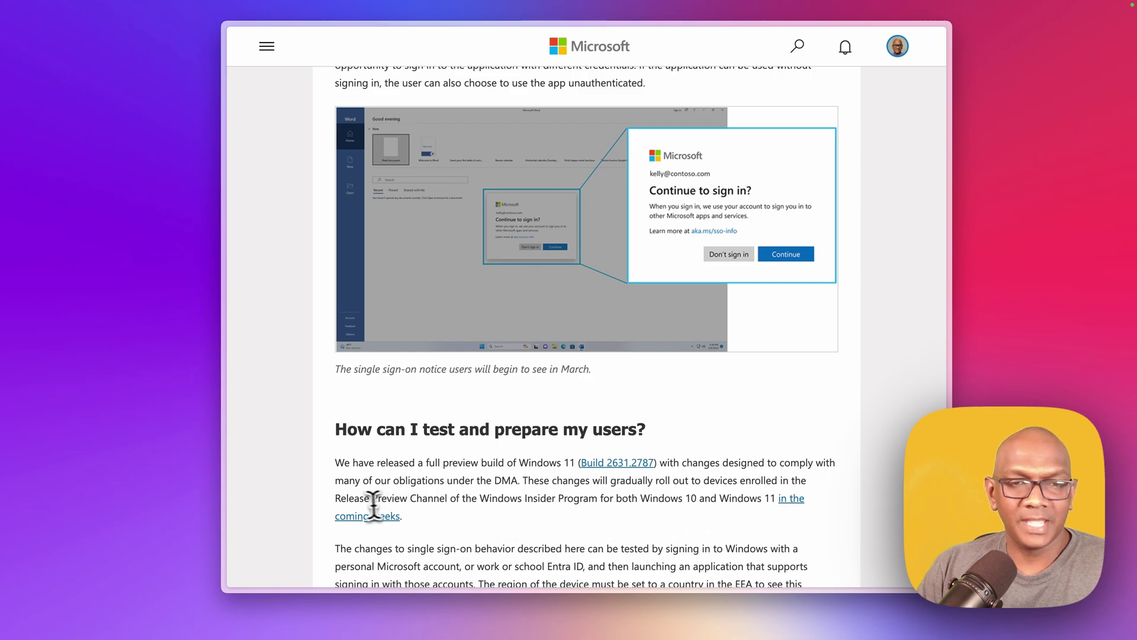
drag(348, 500, 445, 500)
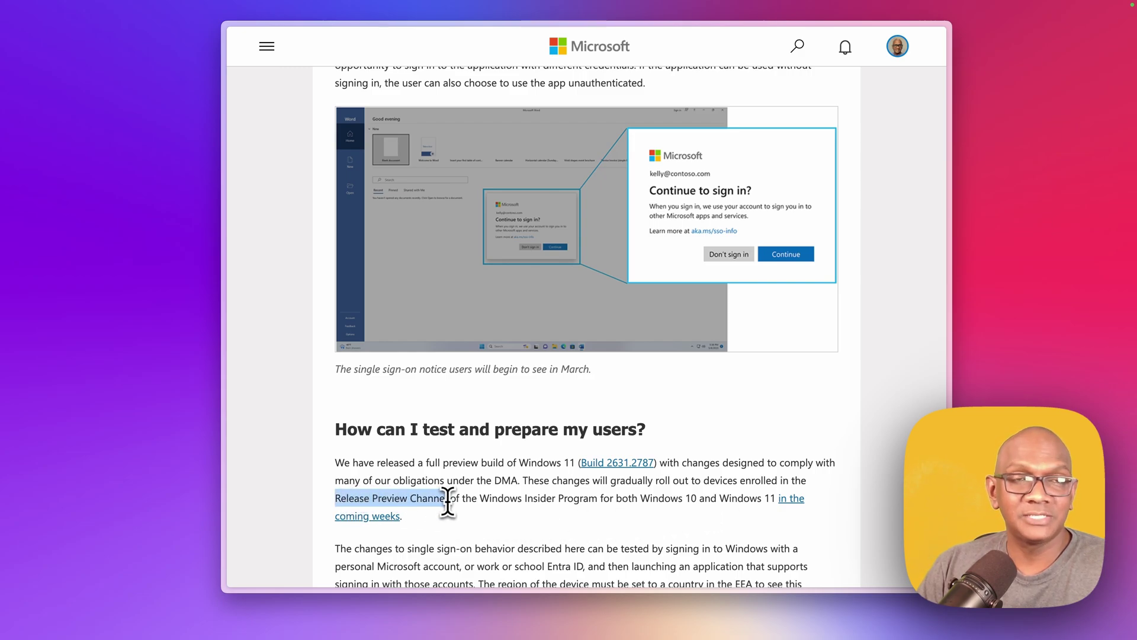
click(474, 497)
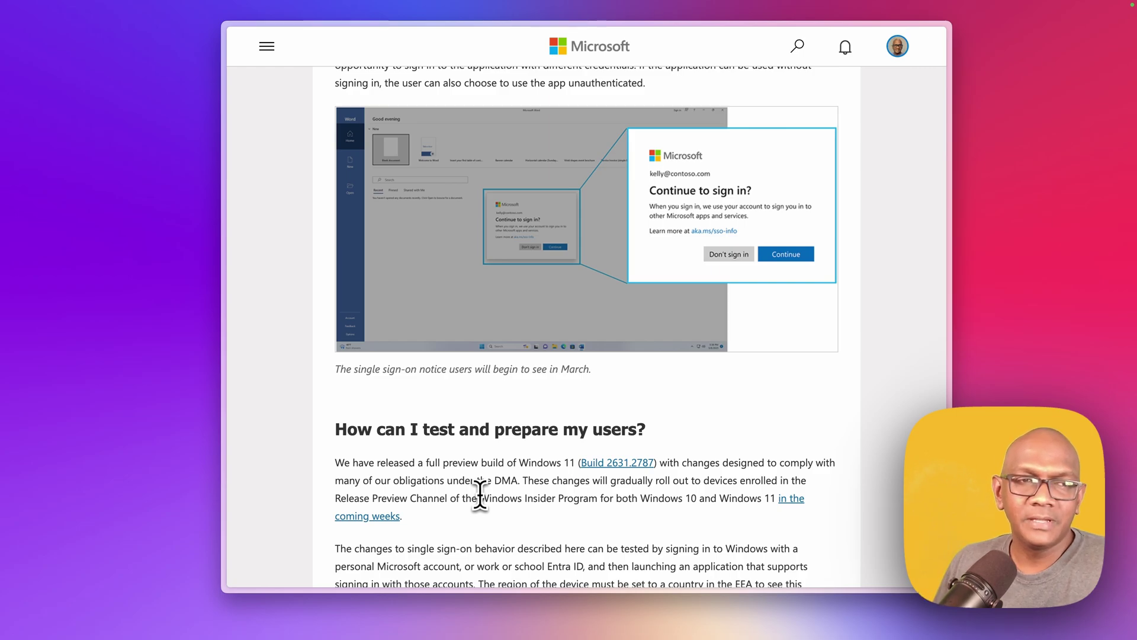